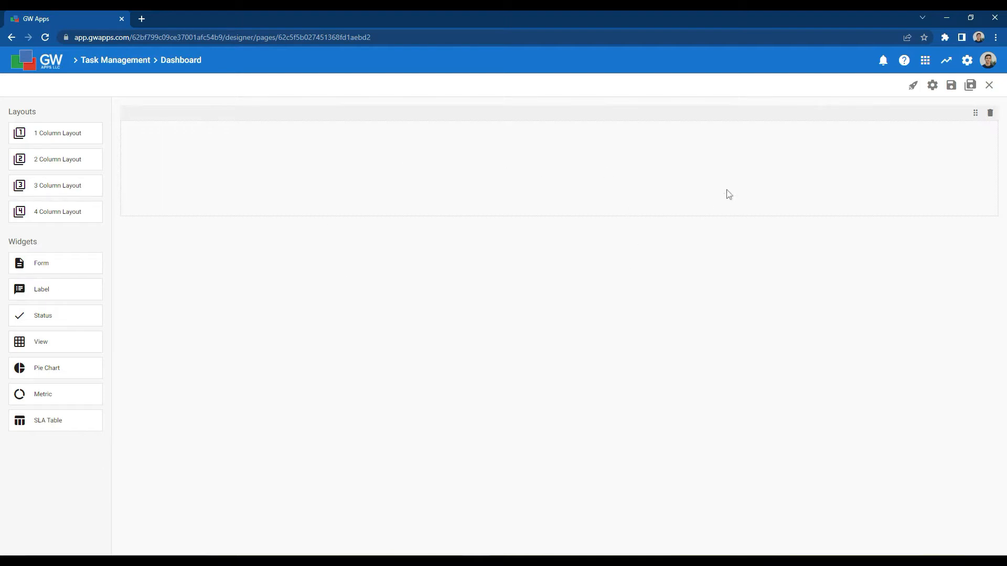
Step: Try the Show Page Title option in the Dashboard page's settings
click(932, 87)
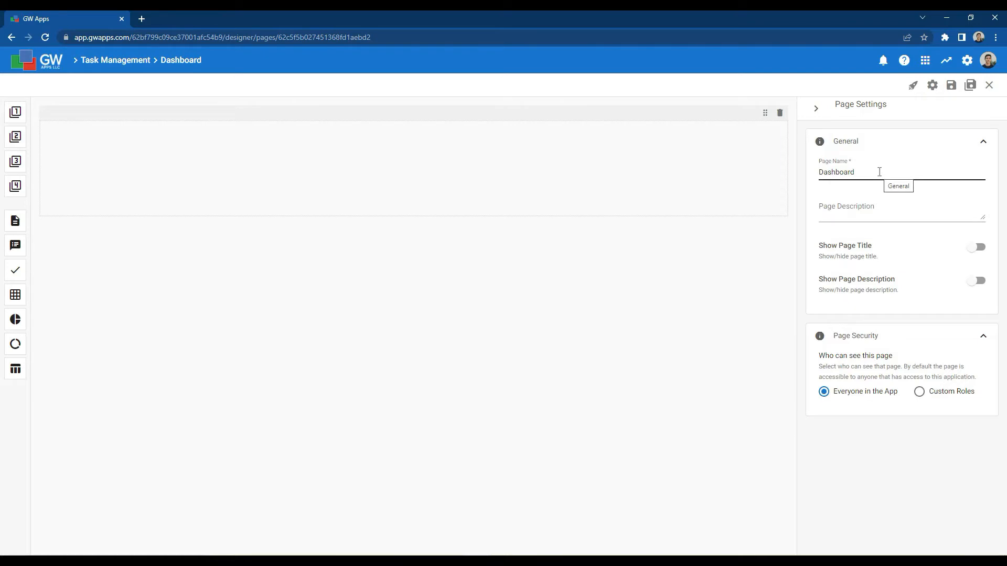
click(978, 247)
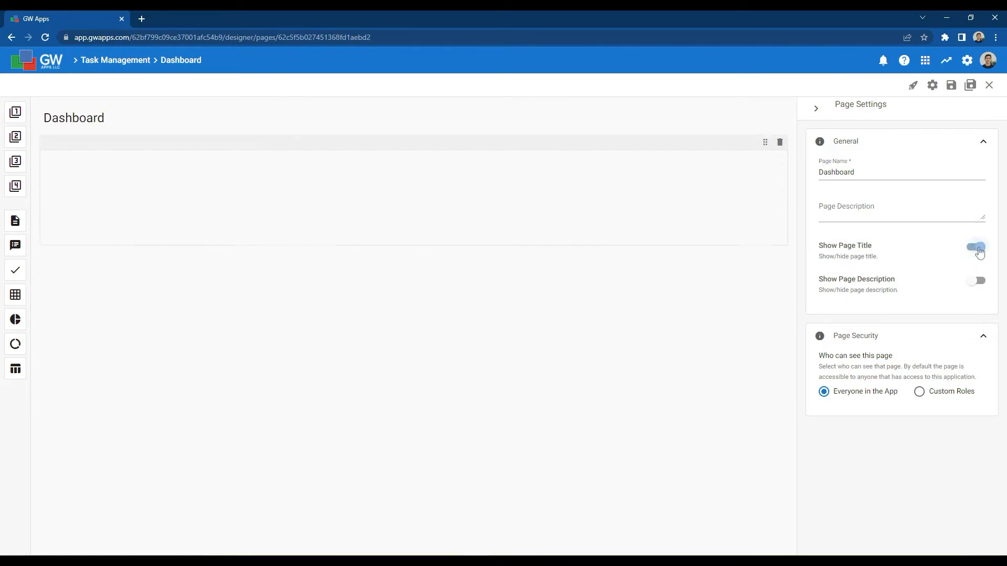
click(978, 249)
click(977, 248)
click(978, 250)
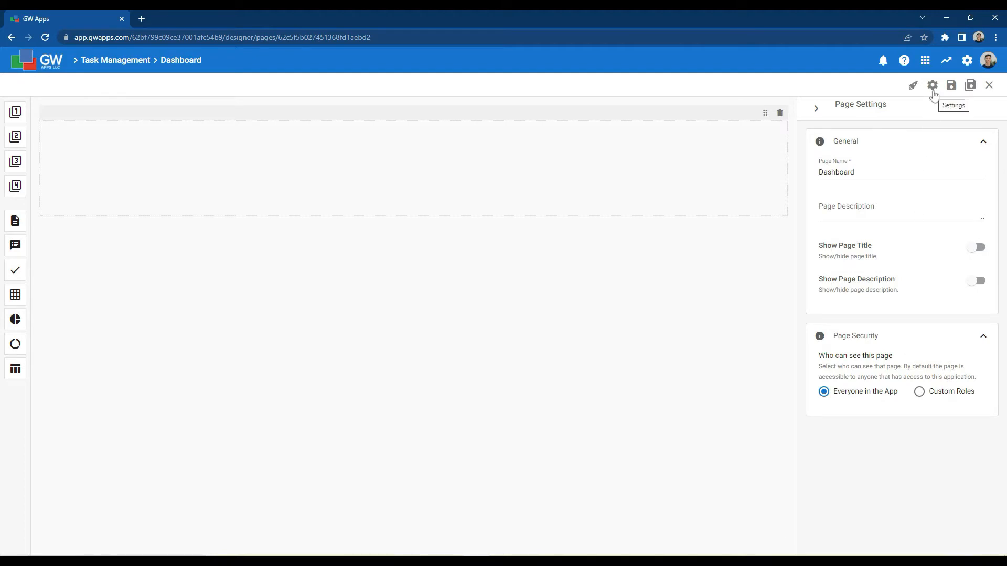
click(815, 110)
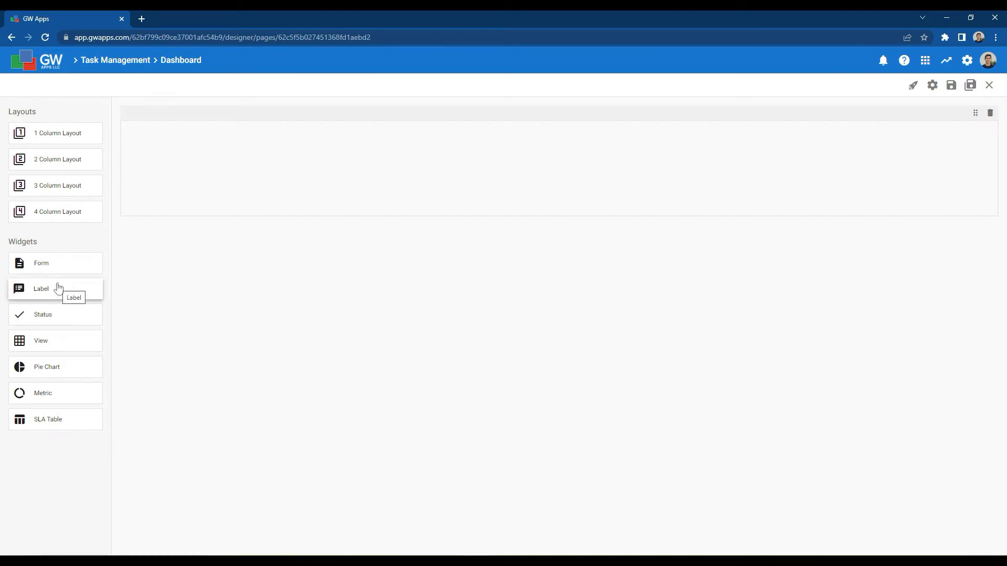
Step: Add a Label widget to the one-column layout with the text "Task Management" at font size 36
drag(58, 286, 249, 151)
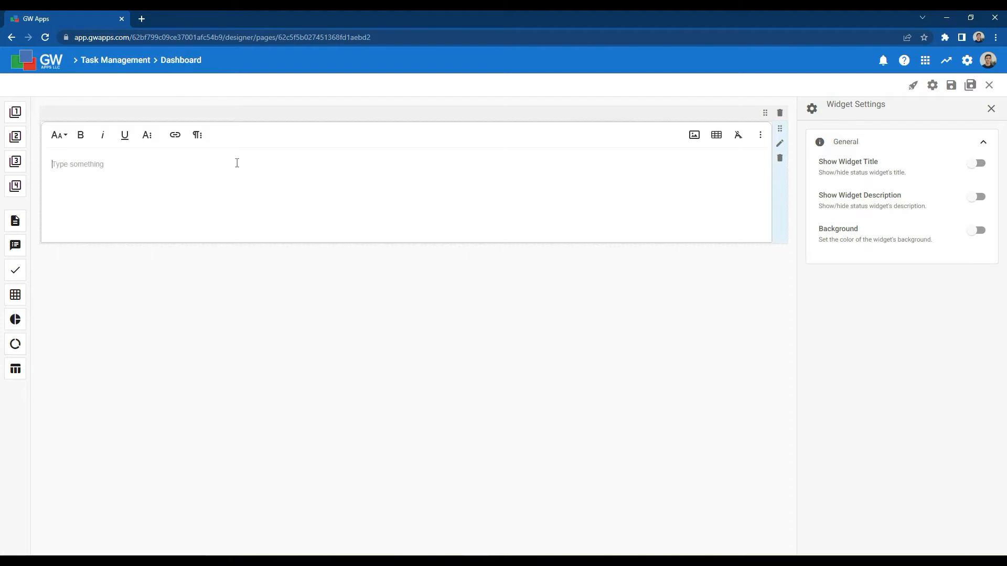
text(Task Management)
triple_click(237, 162)
click(59, 135)
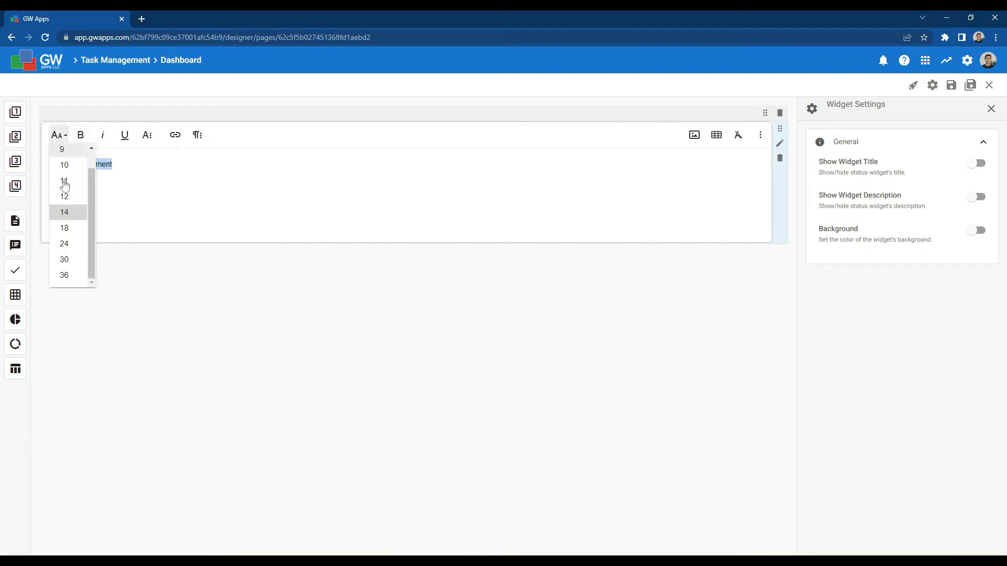
click(64, 274)
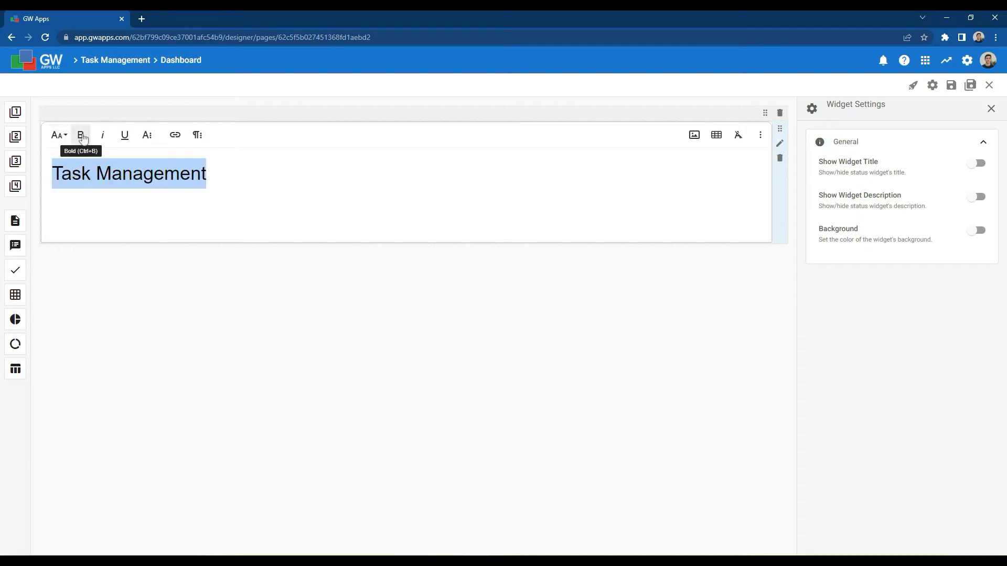
Step: Centre the "Task Management" heading, make it bold and insert a blank line above it
click(197, 135)
click(117, 160)
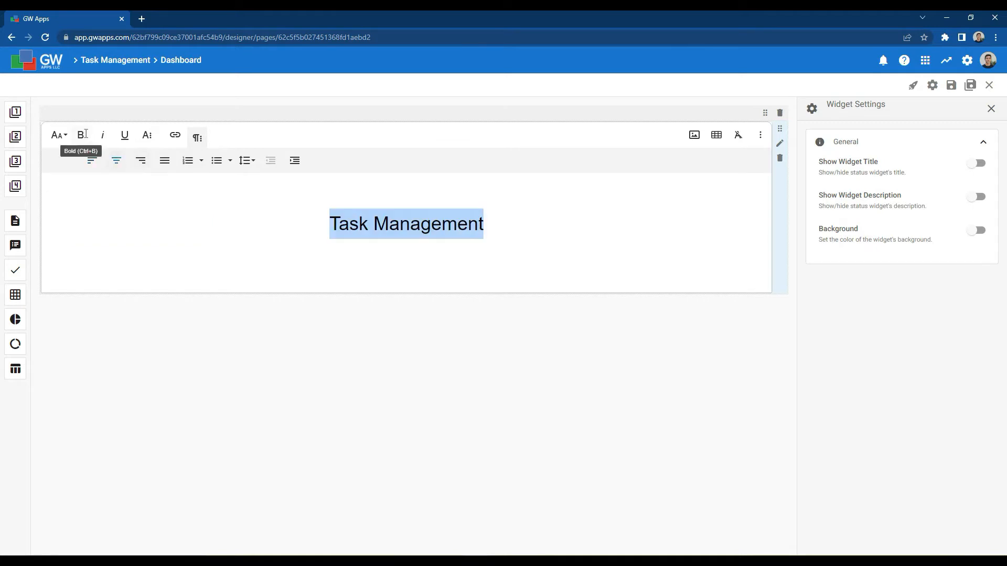
click(86, 134)
click(314, 217)
key(Return)
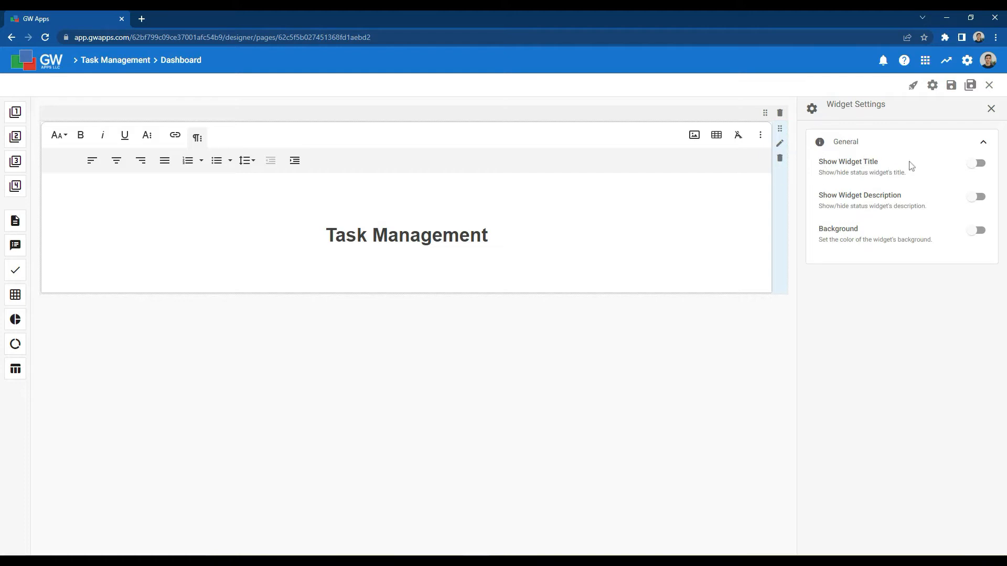
Step: Enable a background for the label widget and set it to a light orange, #ffefde
click(976, 164)
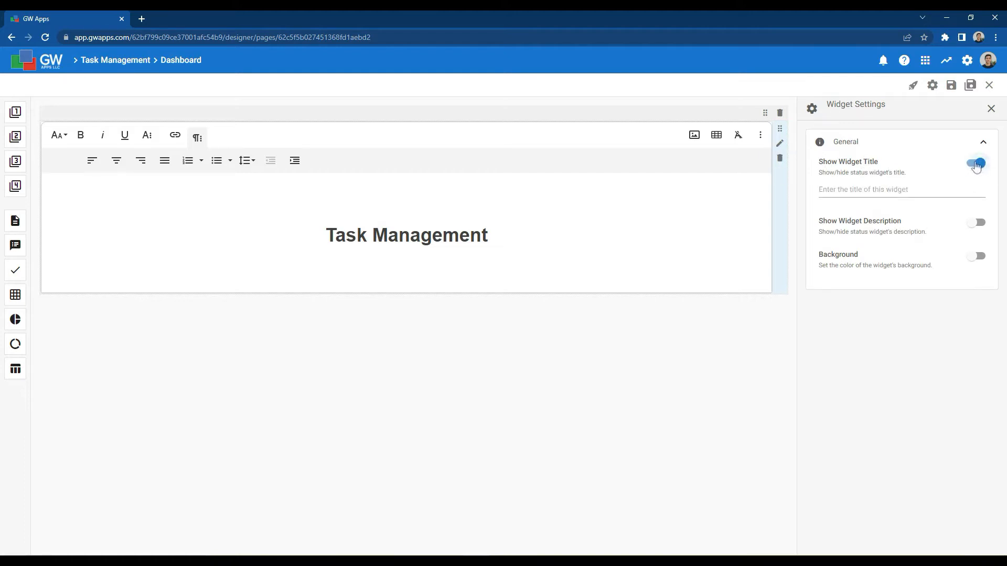
click(976, 165)
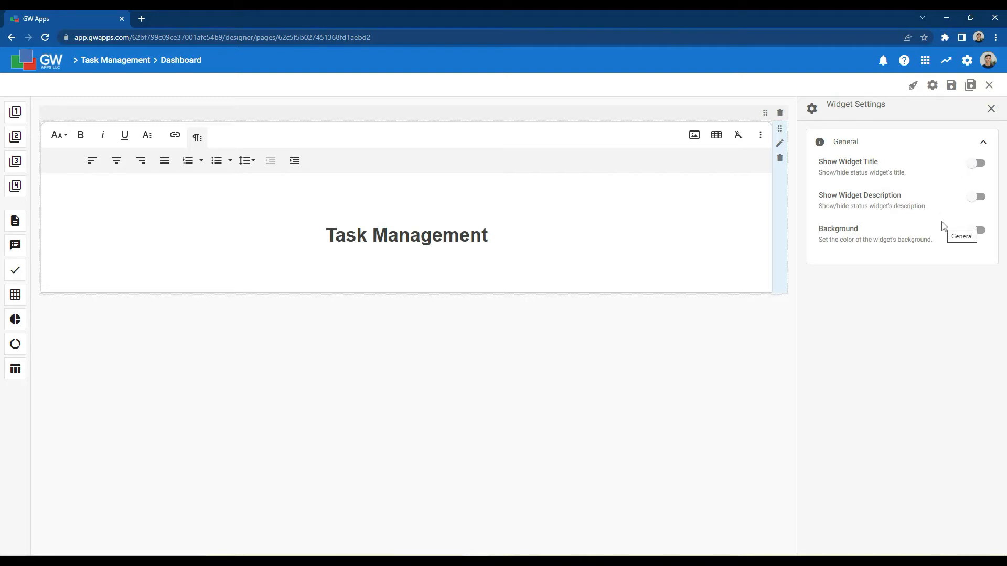
click(974, 234)
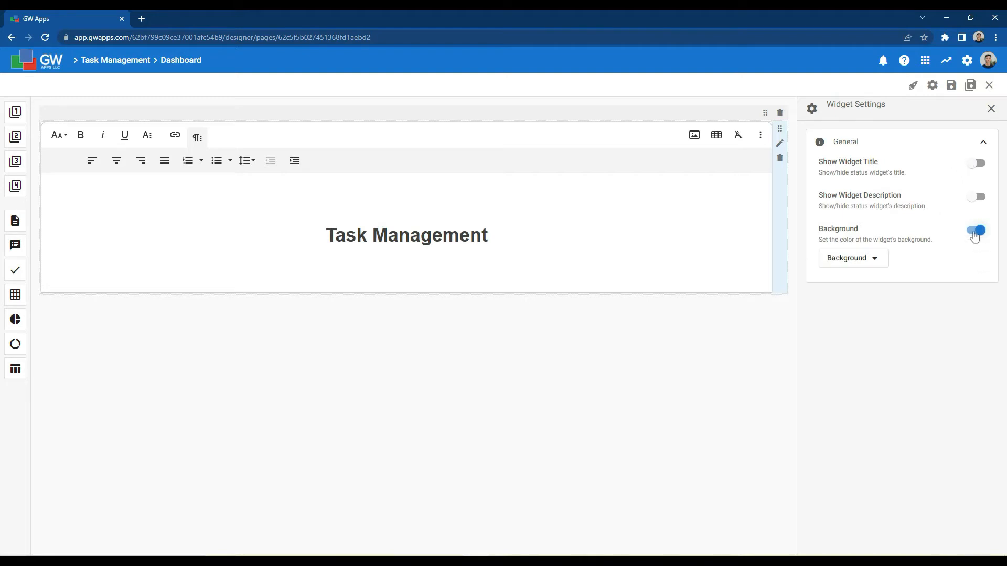
click(883, 259)
drag(864, 180, 866, 176)
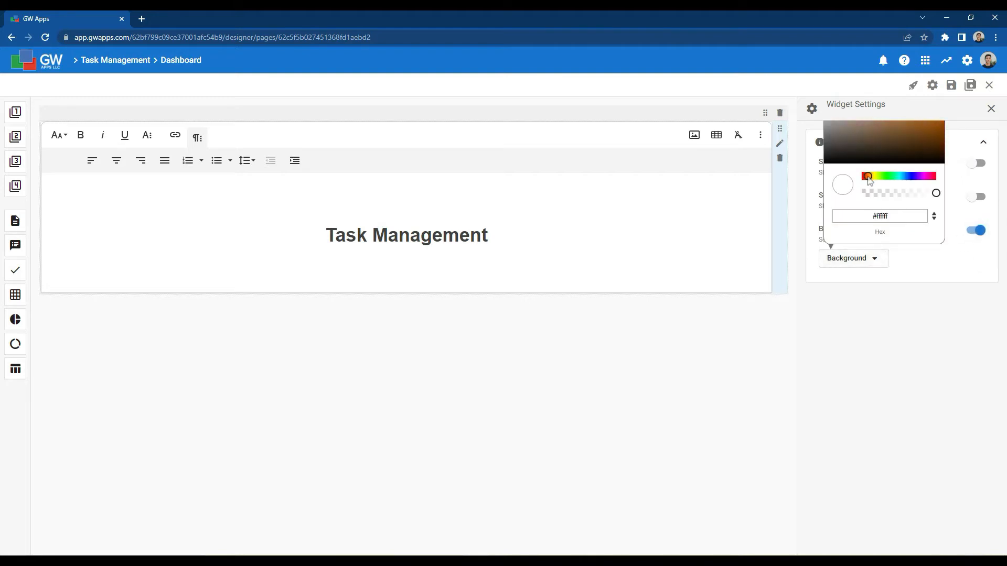
click(861, 142)
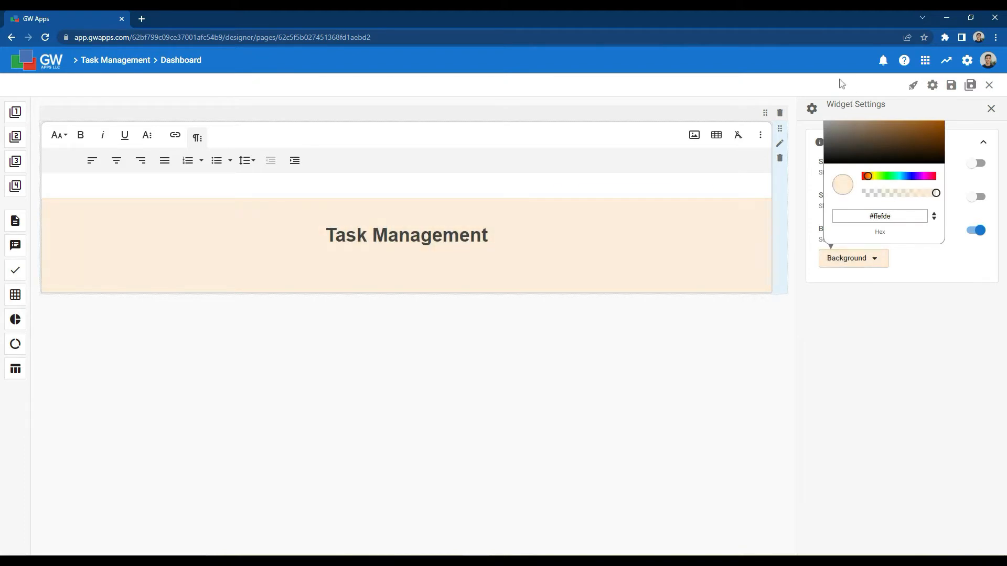
click(896, 349)
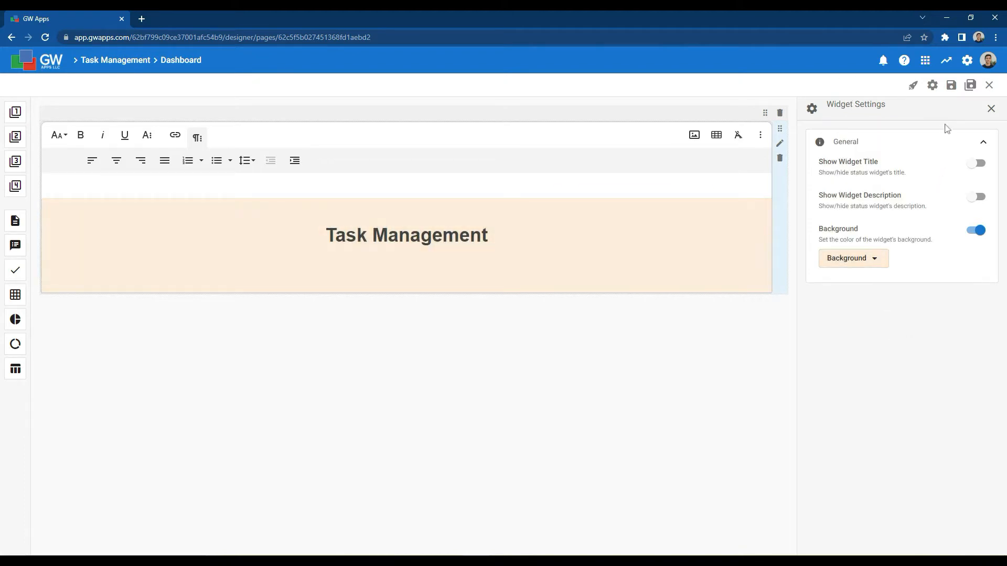
click(991, 109)
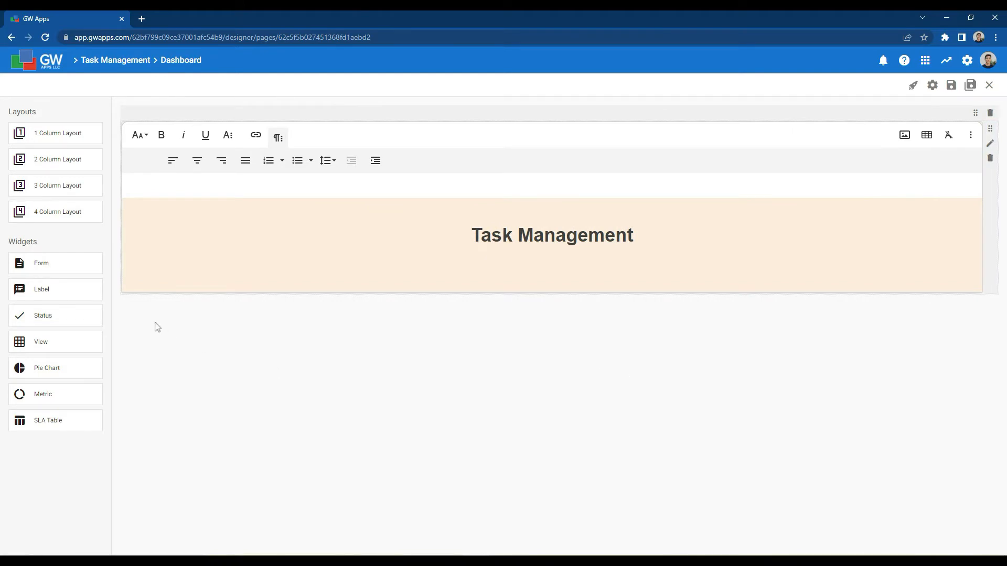
Step: Add a 4 Column Layout below the heading and place a Form widget for the Projects form in its first column
drag(83, 214, 271, 313)
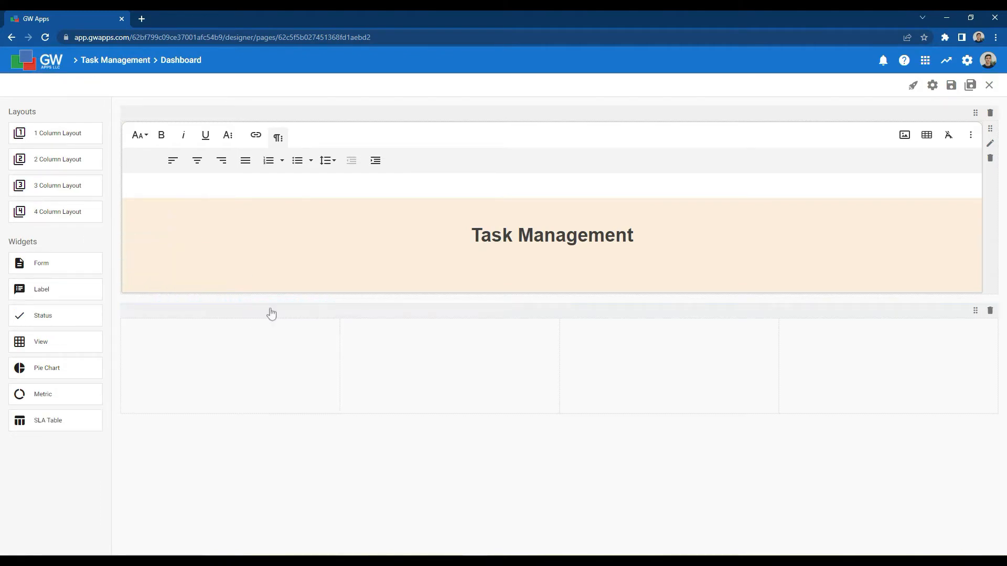
drag(54, 263, 166, 361)
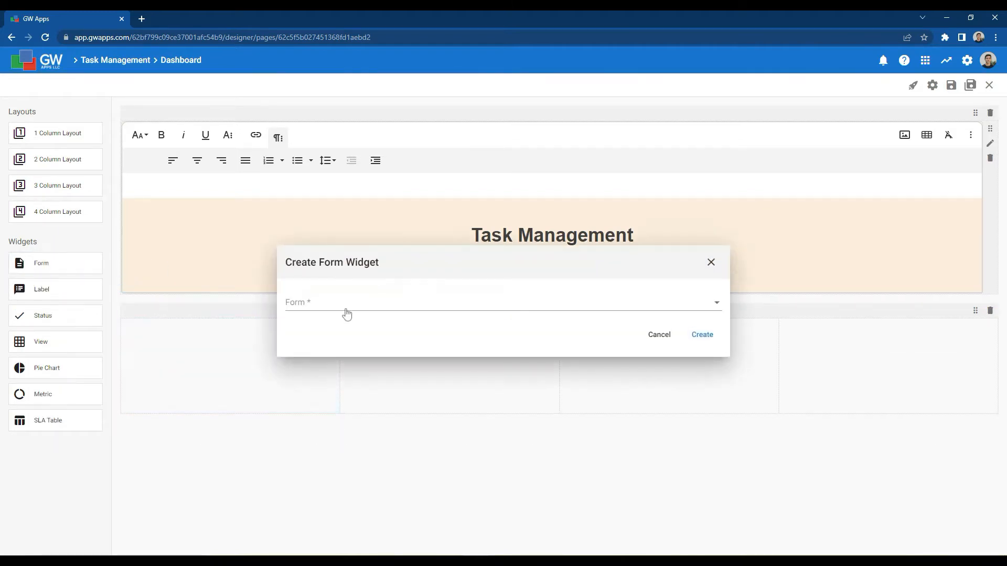
click(382, 301)
click(383, 301)
click(702, 334)
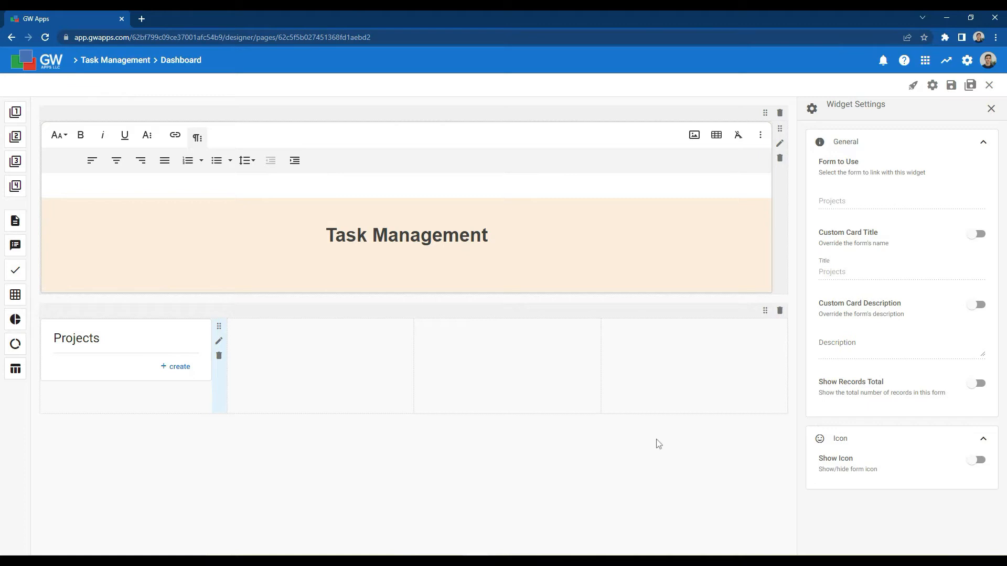
Step: Give the Projects card the custom title "New Project" and show its records total
click(977, 234)
double_click(875, 272)
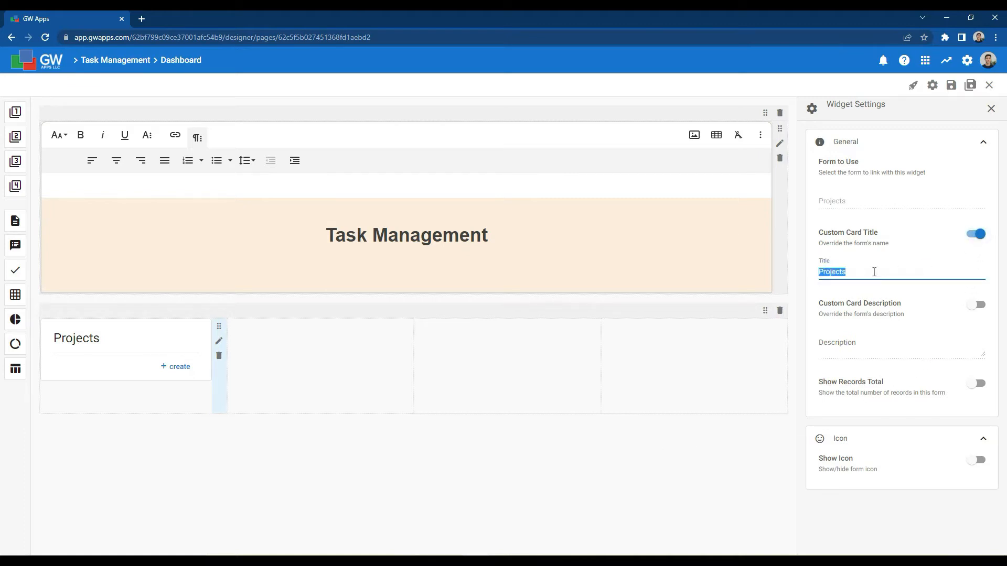
text(New Project)
click(928, 399)
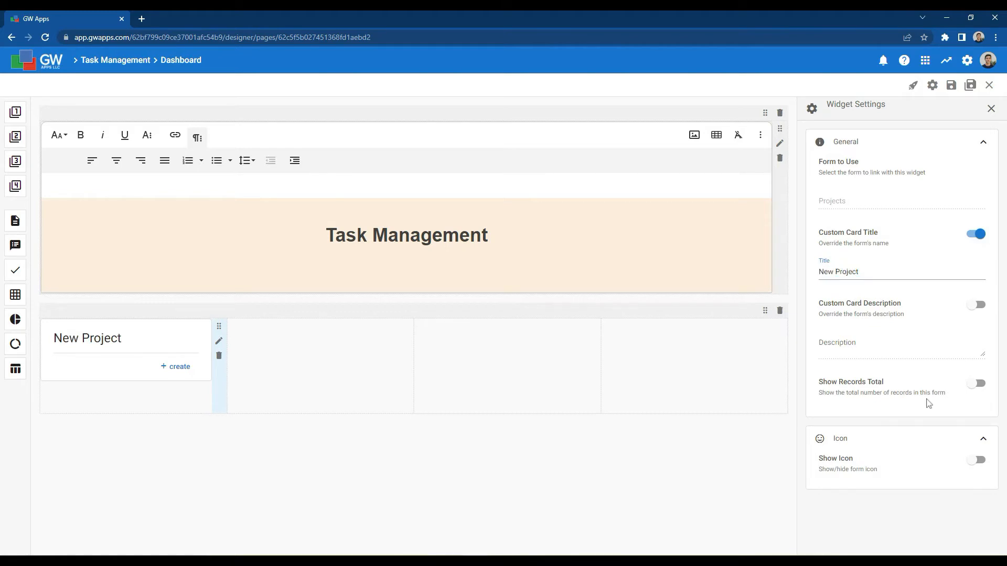
click(976, 385)
Step: Show an icon on the New Project card and choose the plus sign for it
click(976, 461)
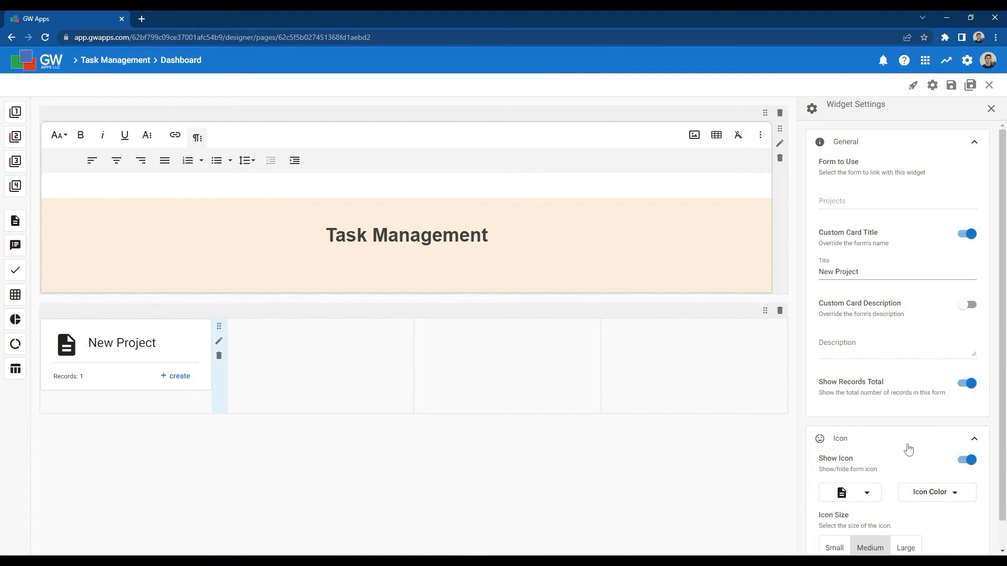
scroll(909, 450, down, 1)
click(855, 463)
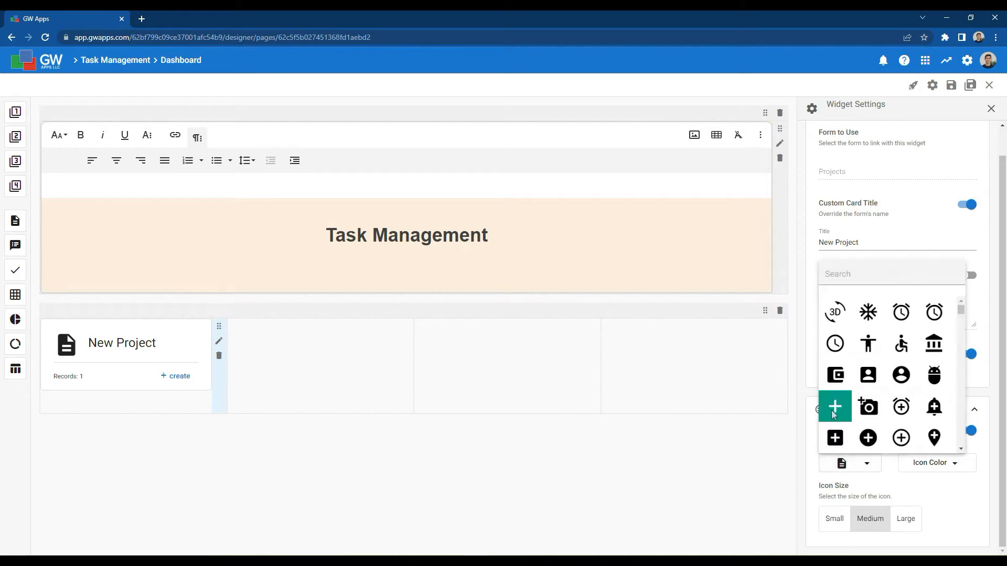
click(835, 409)
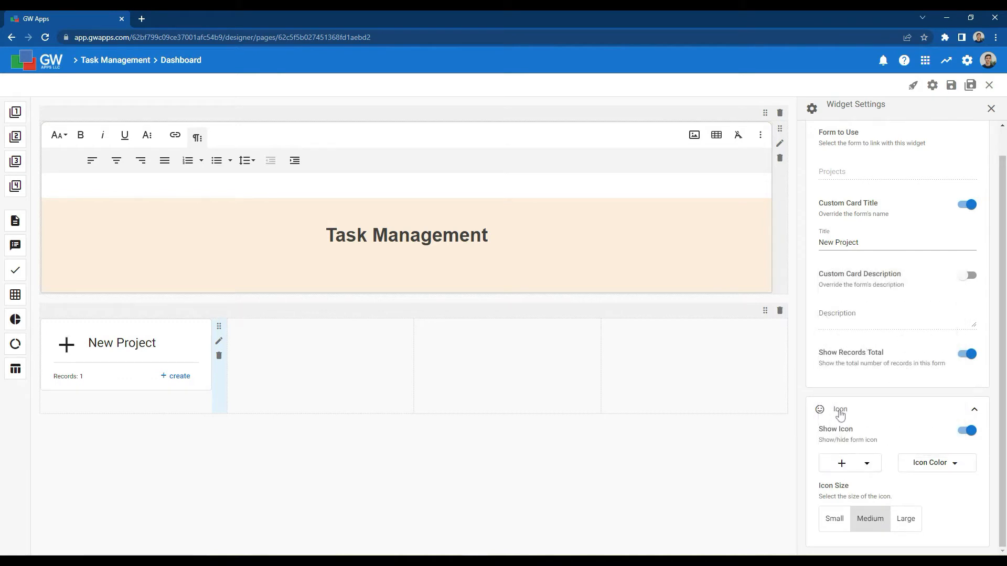
Step: Colour the New Project card's plus icon light green and set its size to Small
click(957, 465)
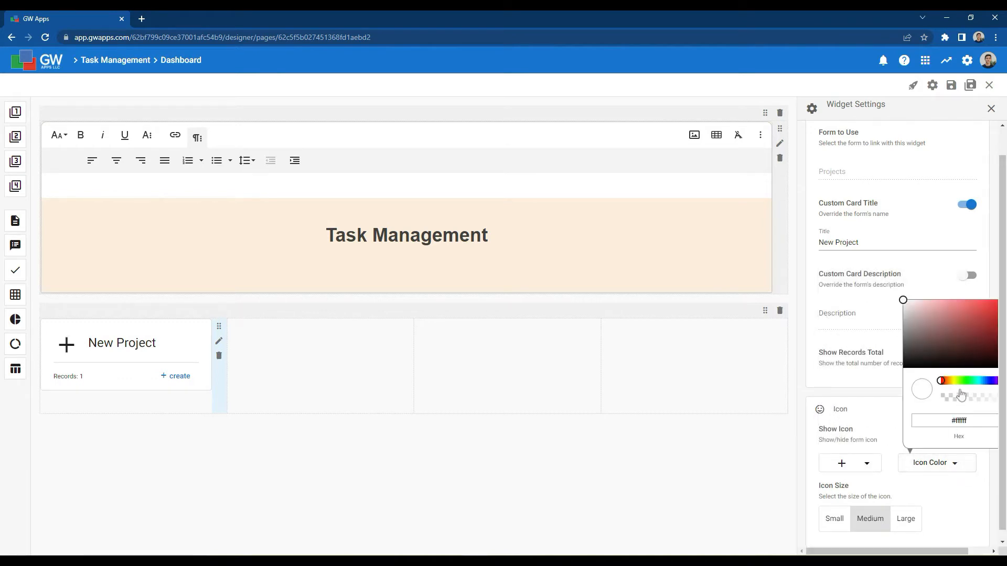
click(965, 381)
click(950, 318)
mouse_move(950, 319)
mouse_down()
mouse_move(944, 308)
mouse_move(961, 307)
mouse_up()
click(947, 489)
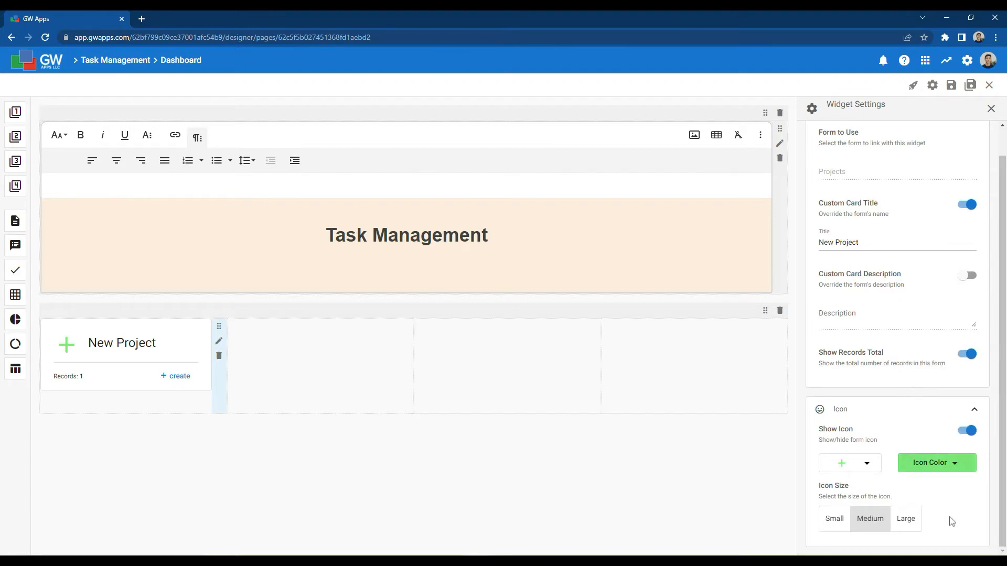
click(831, 519)
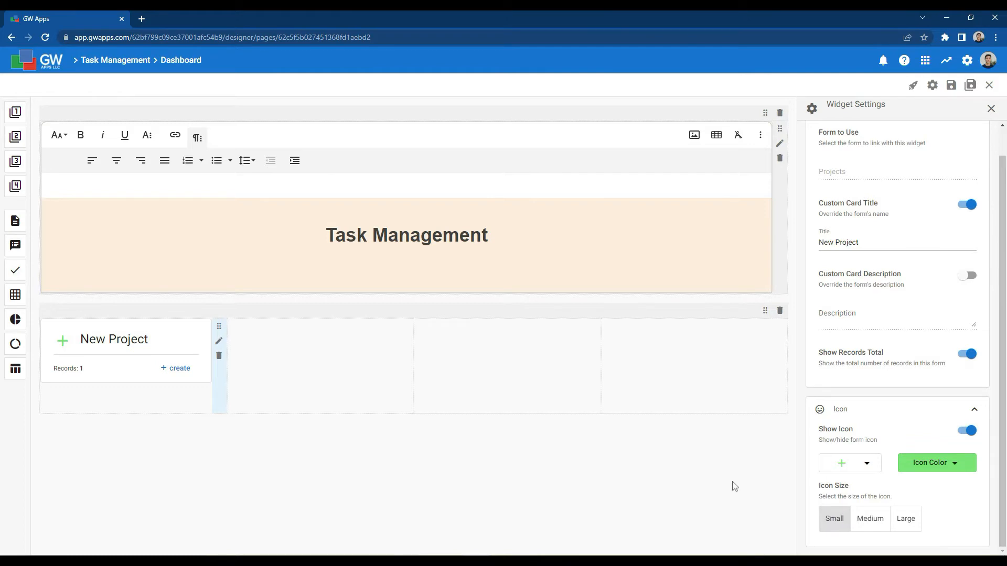
click(990, 111)
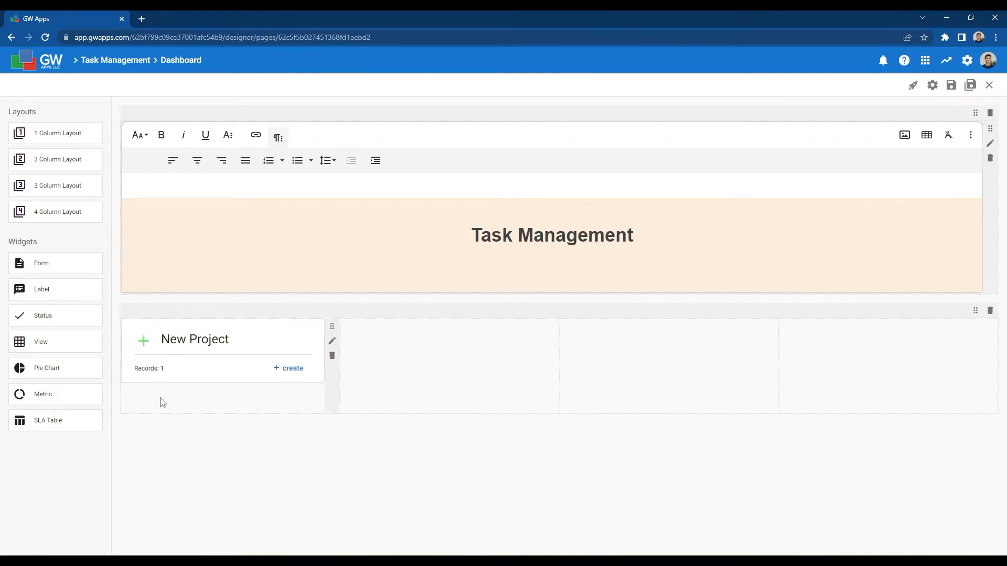
Step: Place a Form widget for the Tasks form in the second column of the four-column layout
drag(39, 266, 427, 367)
click(418, 307)
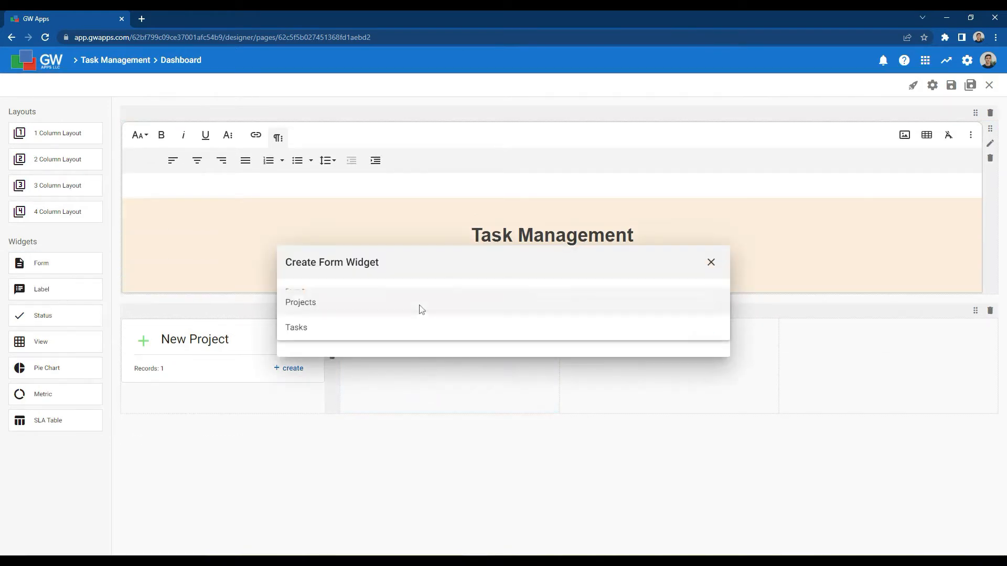
click(402, 328)
click(705, 339)
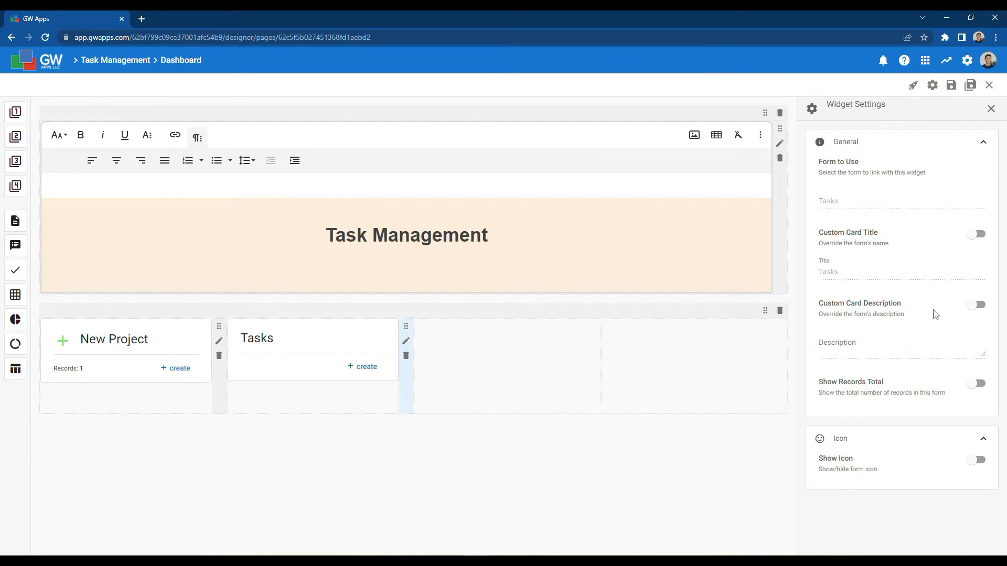
Step: Give the Tasks card the custom title "New Task" and show its records total
click(976, 234)
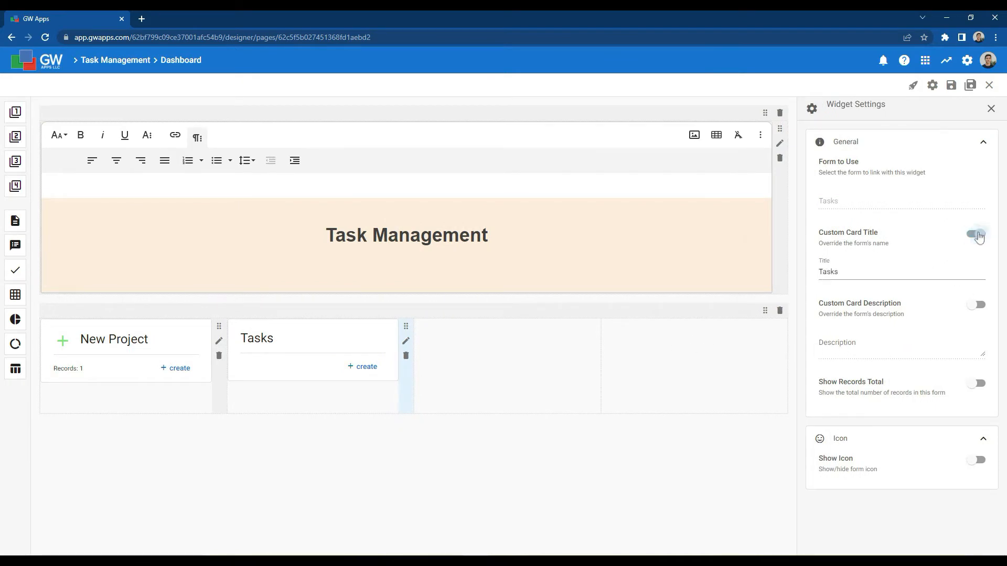
double_click(860, 273)
text(New)
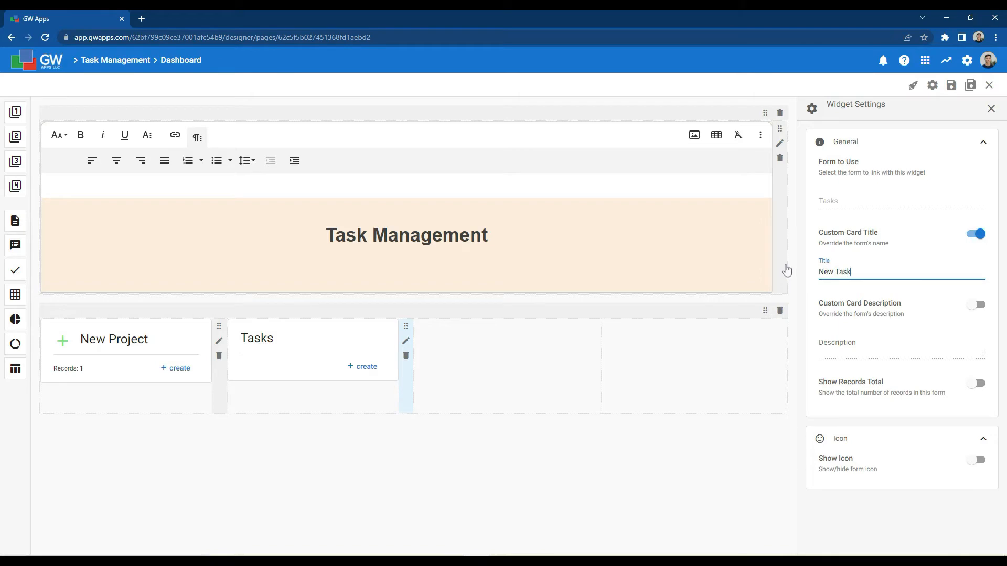
click(977, 383)
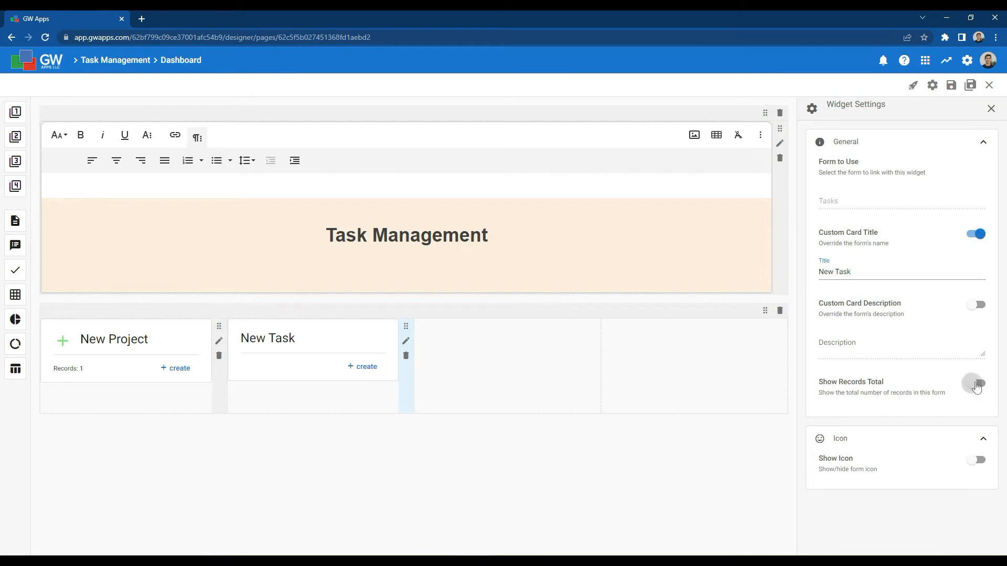
Step: Show an icon on the New Task card and choose the bent zigzag arrow for it
click(978, 461)
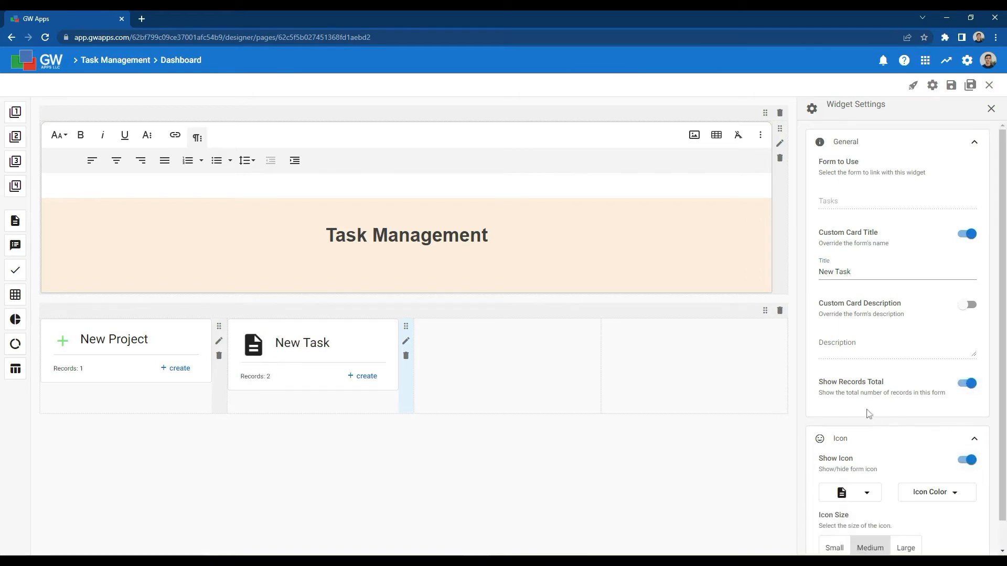
scroll(867, 419, down, 1)
click(868, 463)
scroll(874, 444, down, 12)
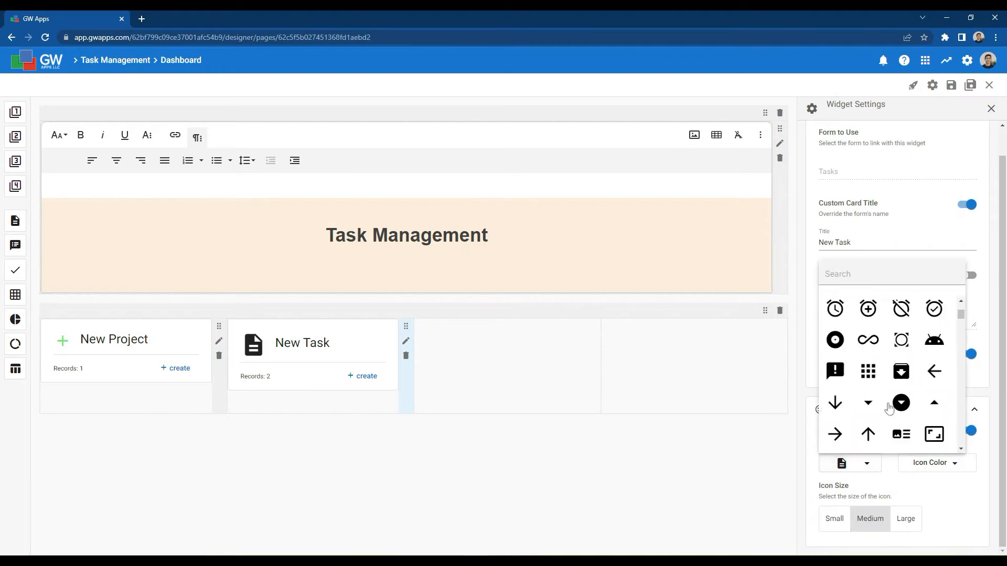
scroll(893, 406, down, 10)
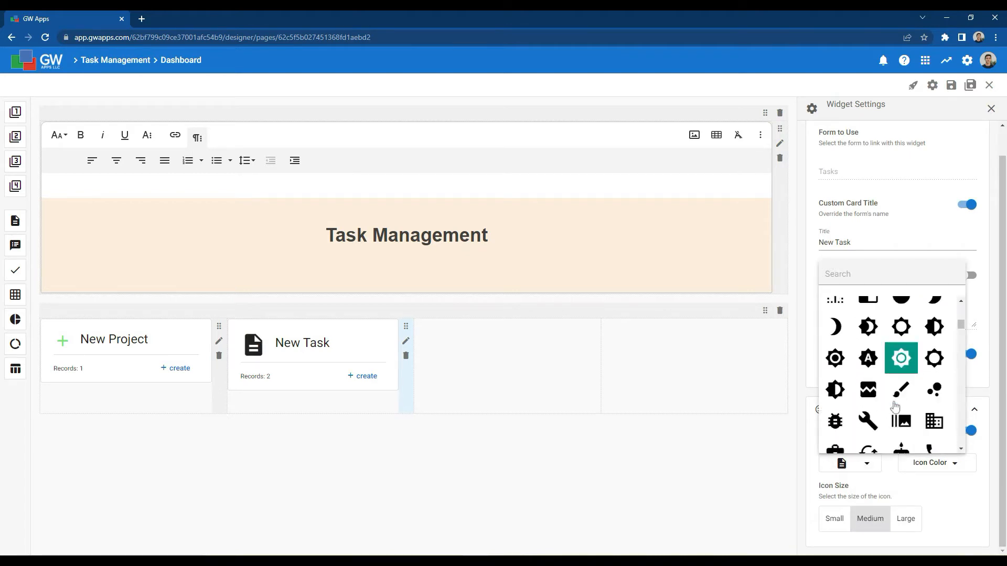
click(836, 354)
Step: Colour the New Task card's arrow icon yellow, set its size to Small, and close the widget settings
click(937, 463)
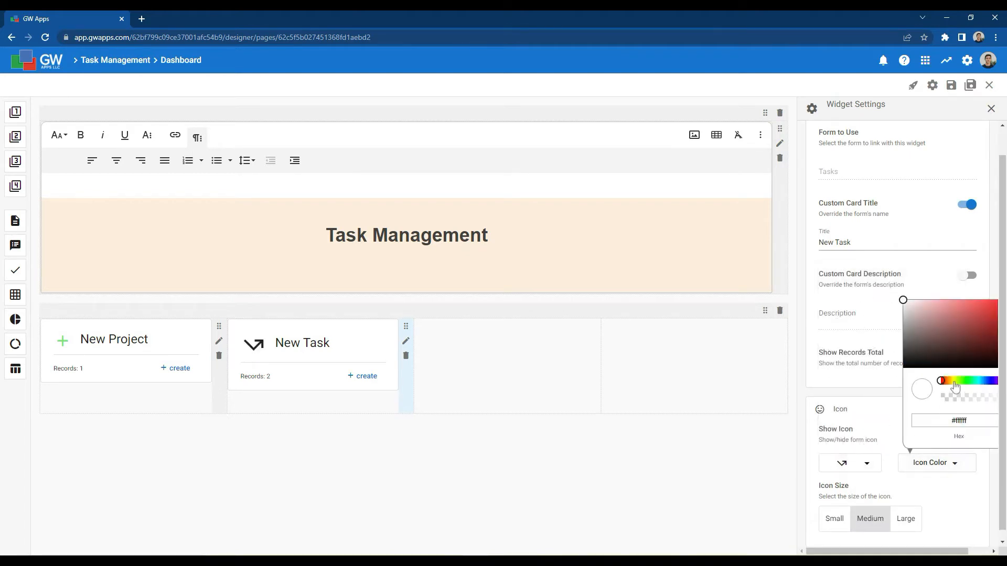
click(951, 381)
click(968, 310)
drag(975, 310, 986, 300)
click(947, 513)
click(834, 520)
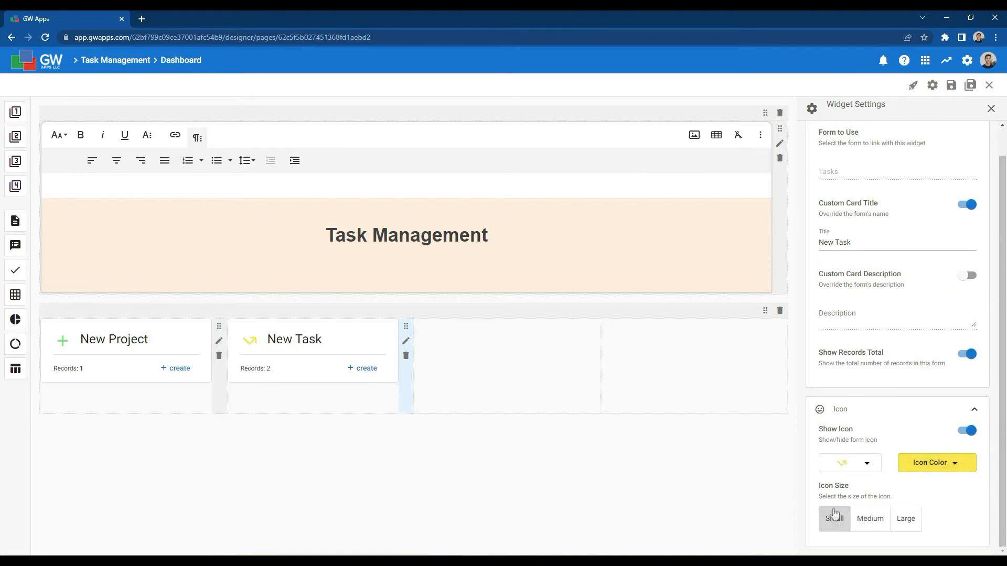
click(992, 109)
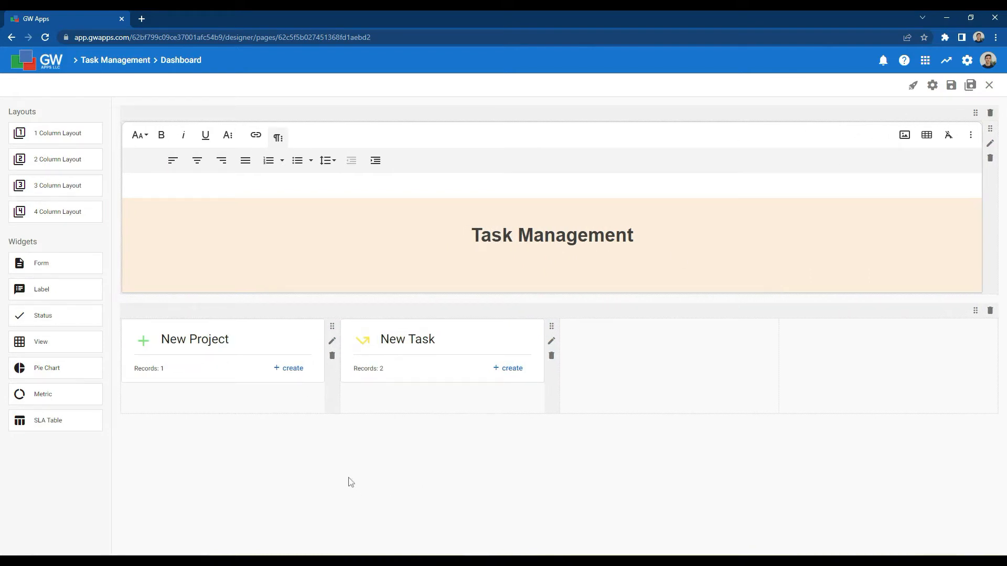
Step: Add a one-column layout below the form cards and place a Status widget in it for the Tasks form
drag(52, 134, 162, 439)
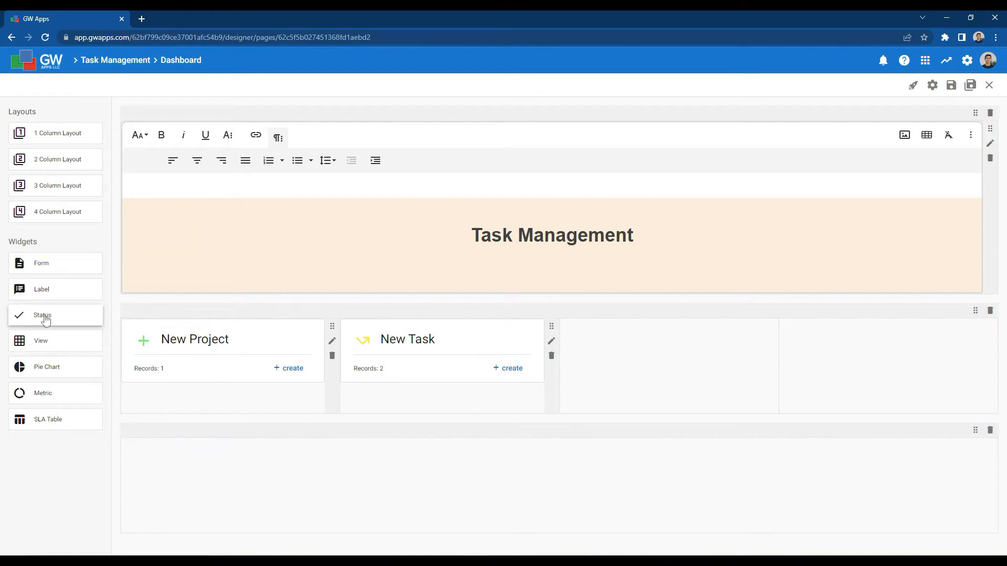
drag(42, 316, 159, 463)
click(553, 305)
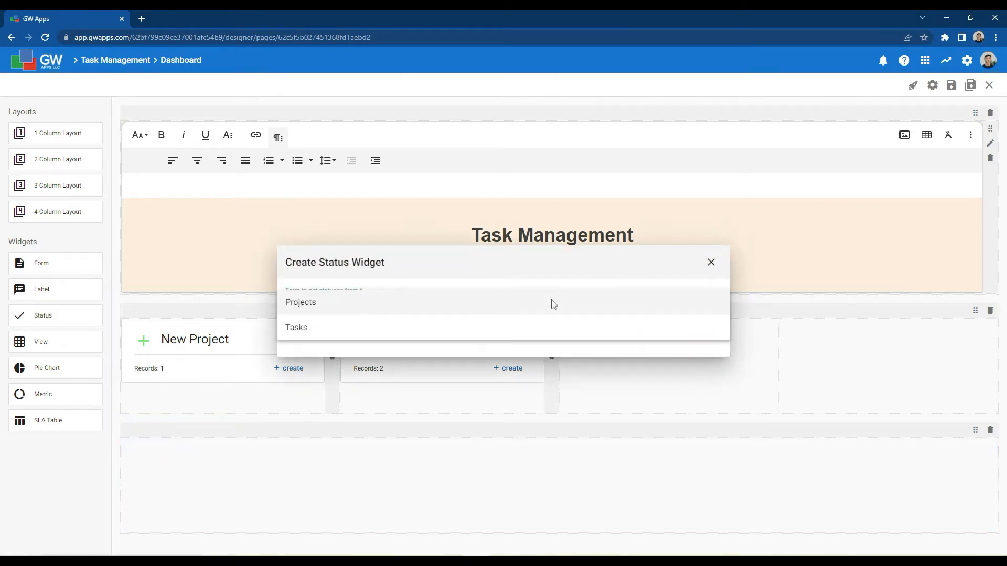
click(546, 325)
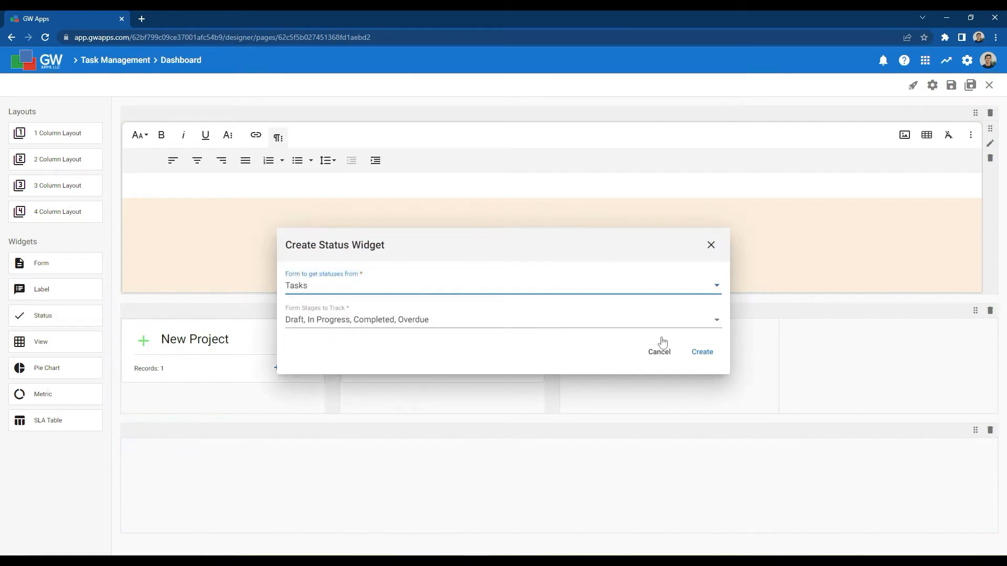
Step: Exclude the Draft stage from the tracked stages and create the Status widget
click(650, 325)
click(650, 325)
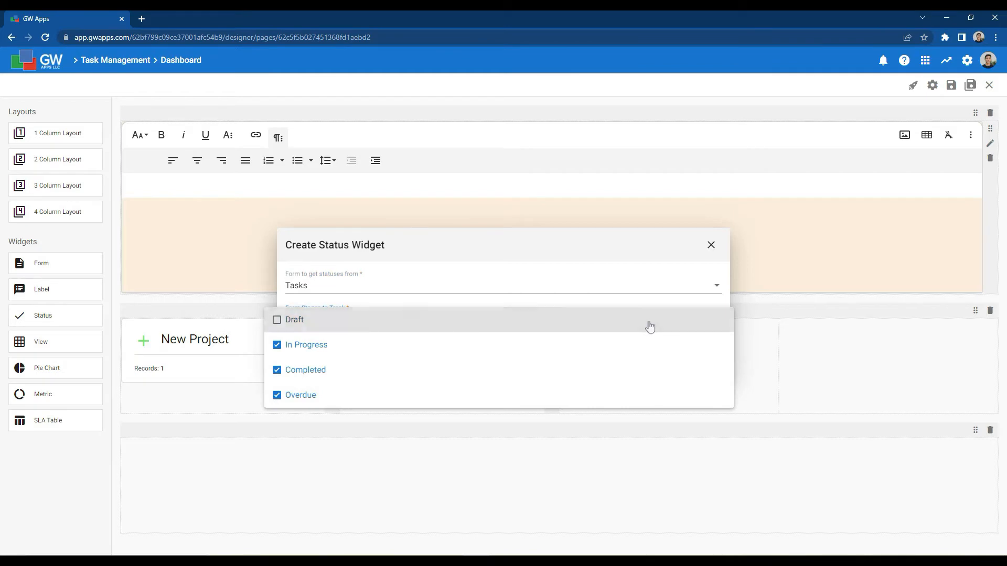
click(644, 255)
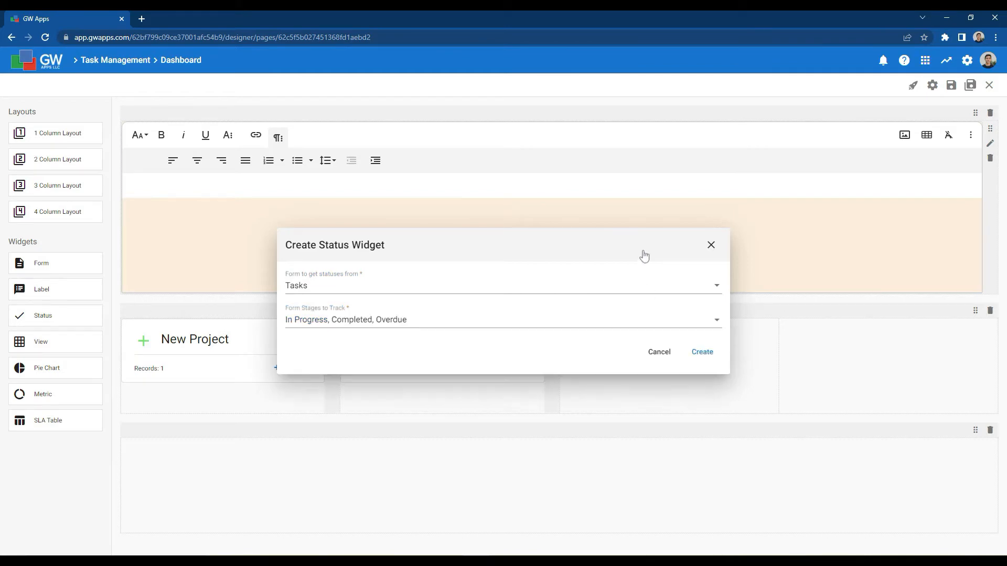
click(703, 352)
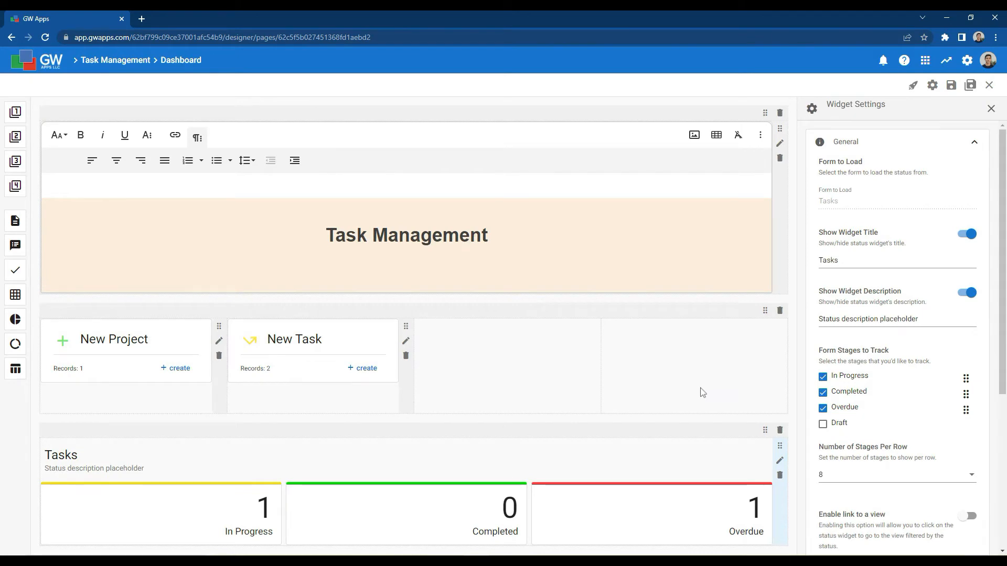
Step: Hide the Status widget's title and set its description to "Tasks"
click(920, 317)
click(862, 264)
double_click(854, 260)
click(970, 234)
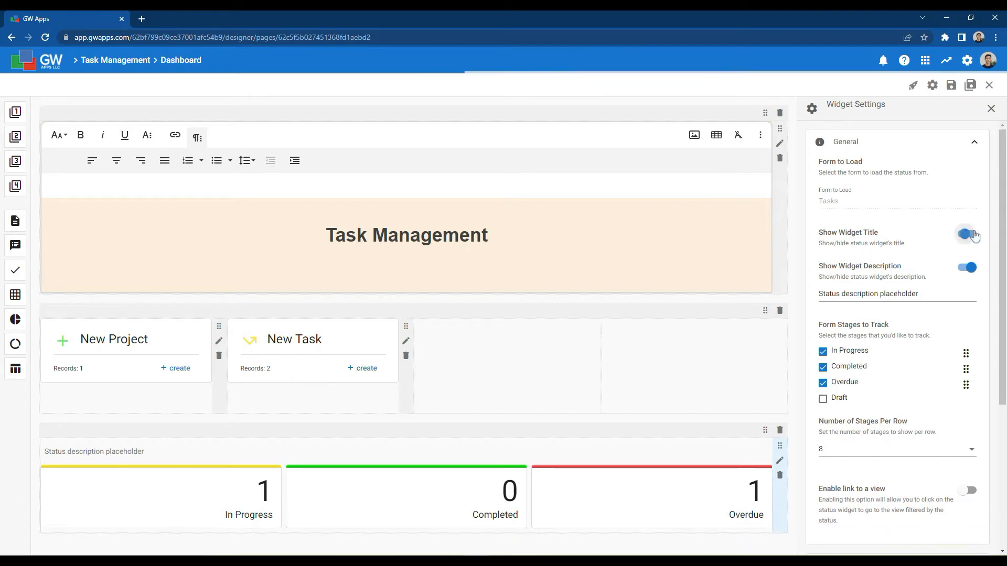
drag(919, 294, 820, 303)
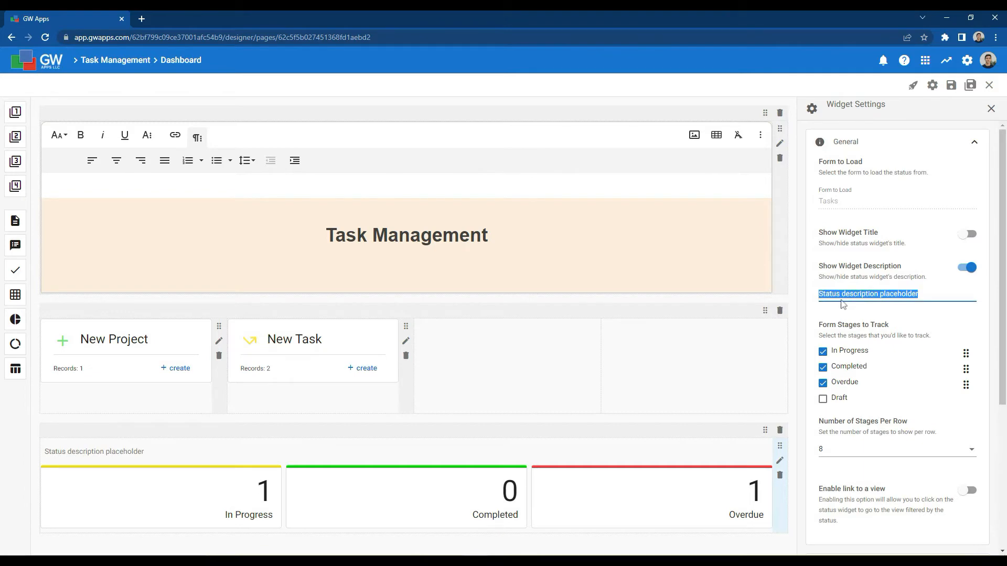
text(Tasks)
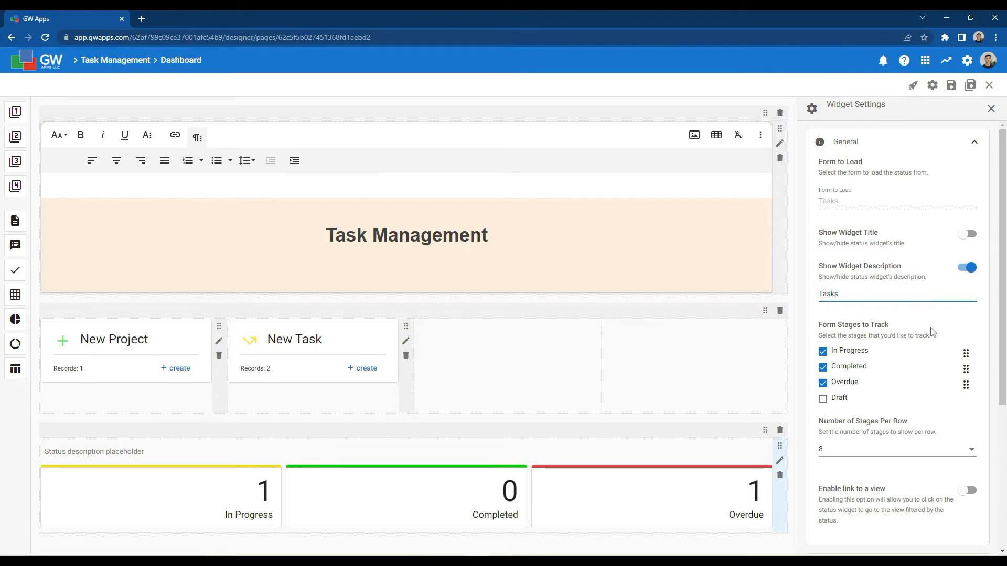
click(933, 332)
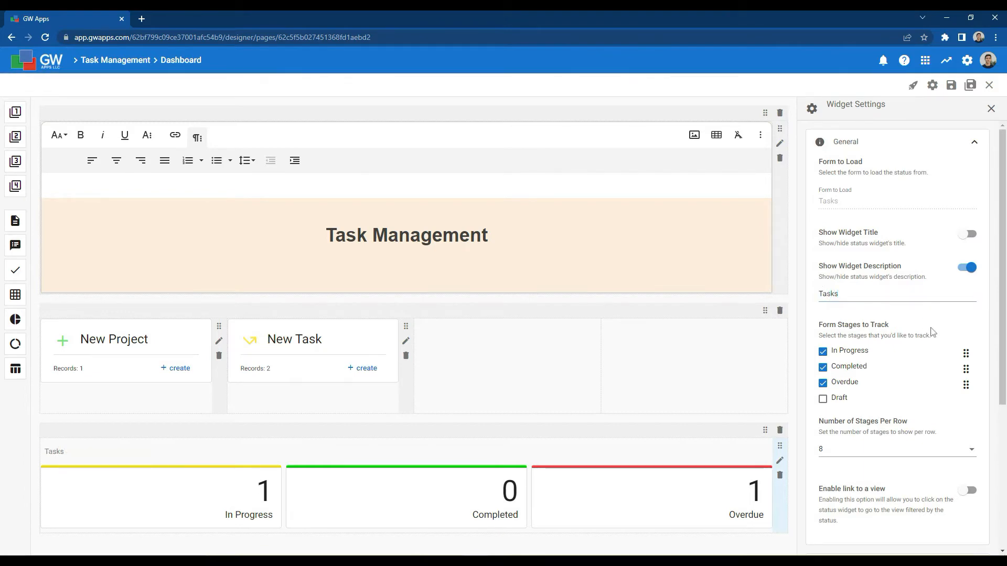
drag(46, 452, 68, 451)
click(67, 449)
Step: Set the Status widget's number of stages per row to 3
scroll(933, 319, down, 3)
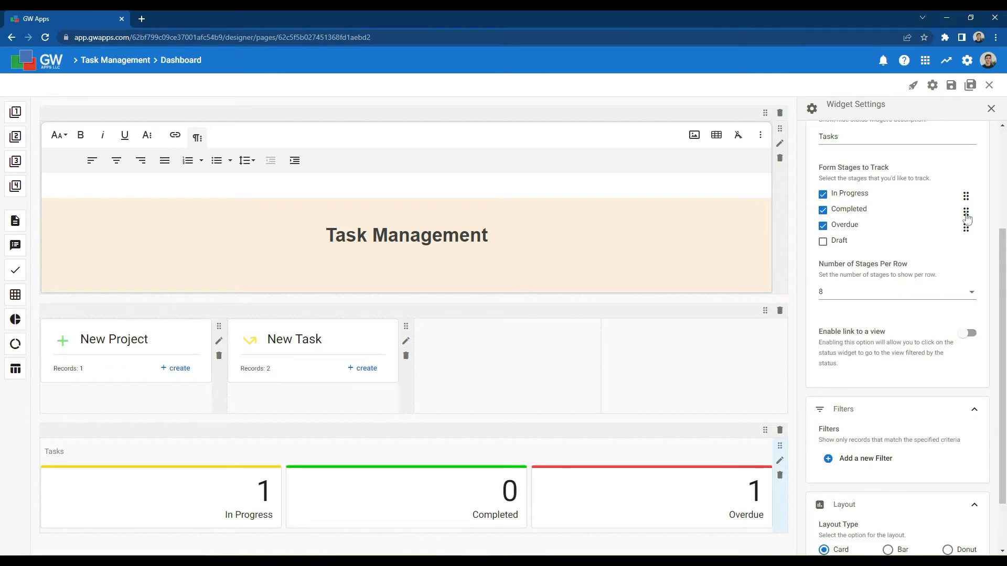
drag(965, 228, 967, 229)
click(861, 292)
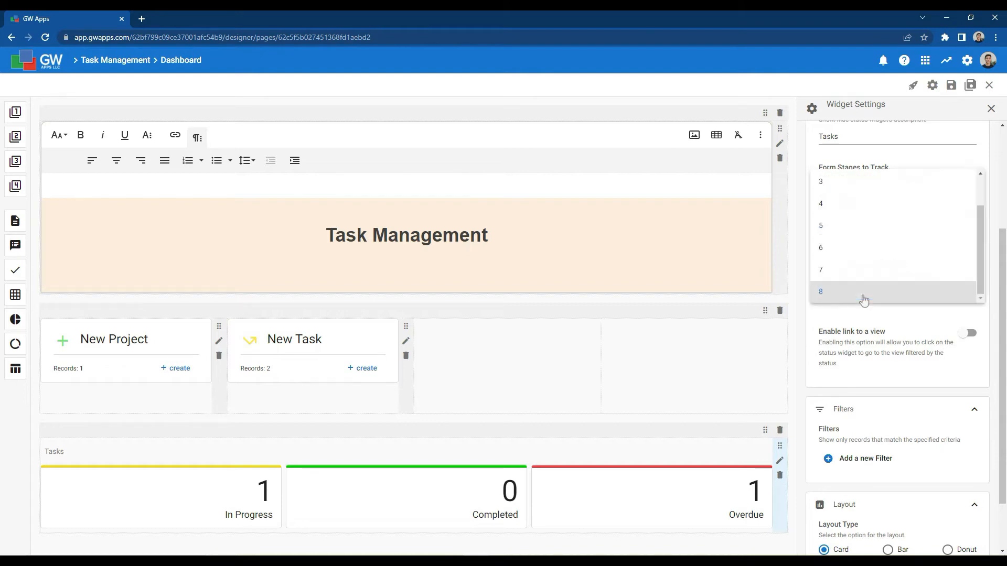
click(841, 182)
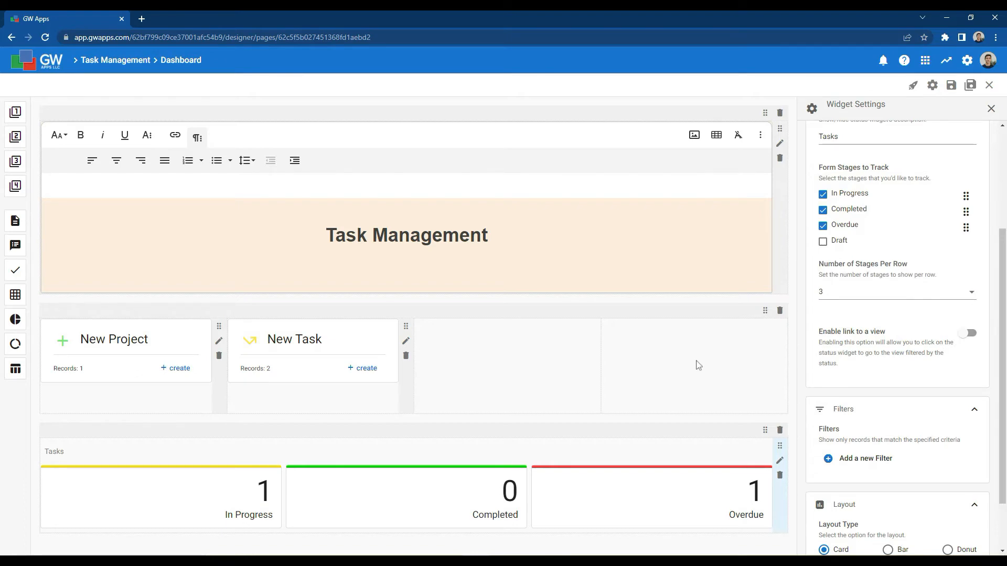
Step: Enable the Status widget's link to a view and link it to All Tasks Grouped by Project
click(967, 333)
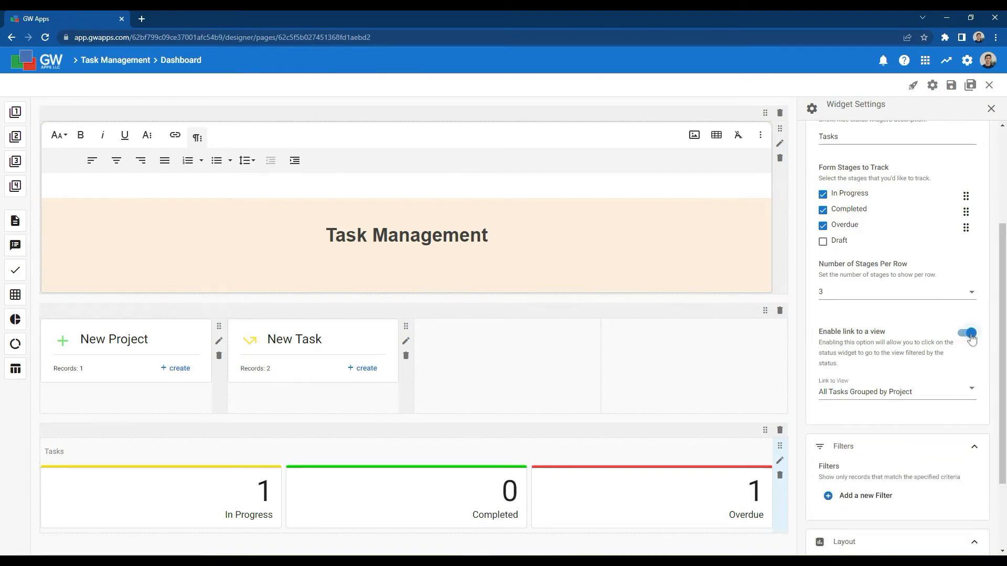
scroll(862, 332, down, 2)
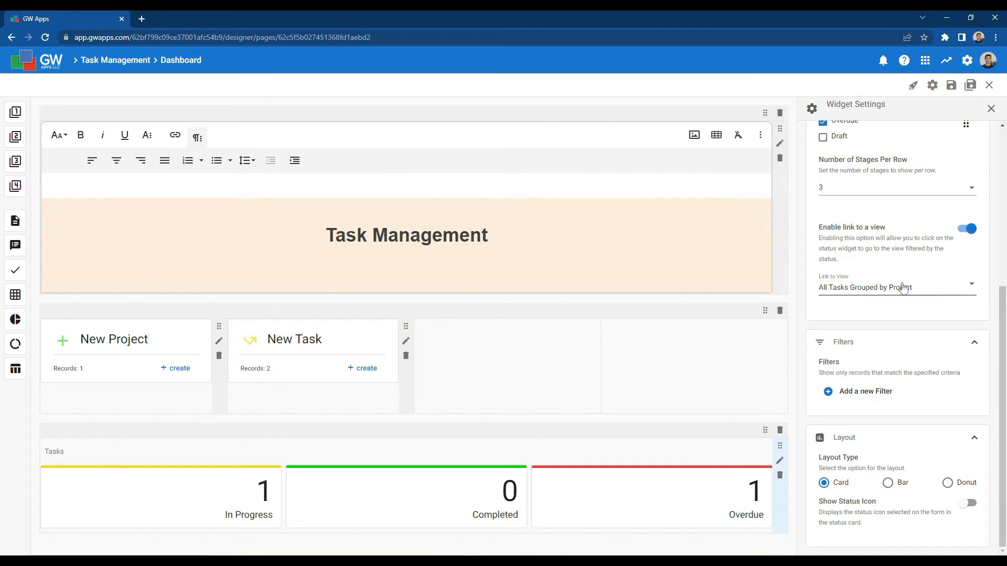
click(883, 294)
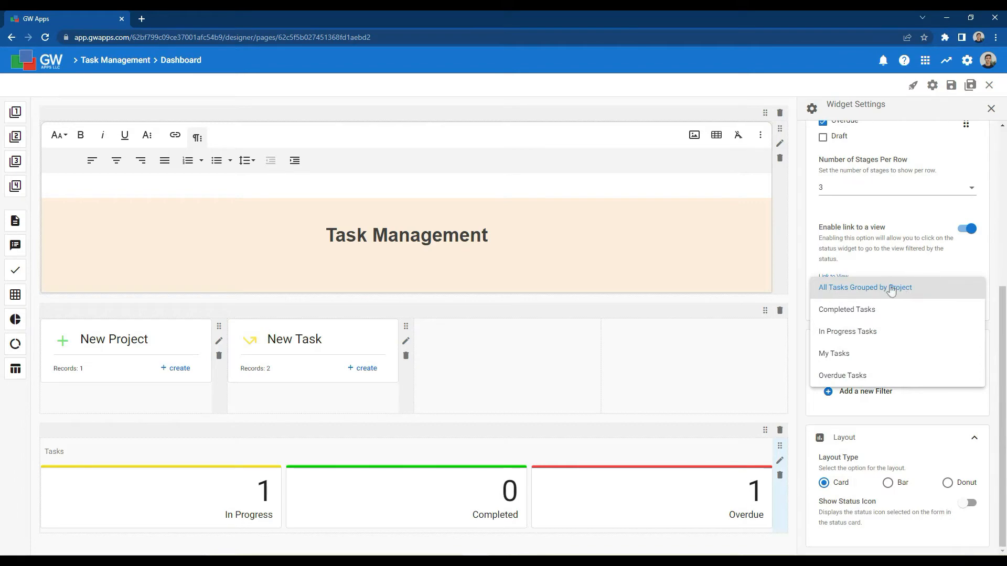
click(853, 292)
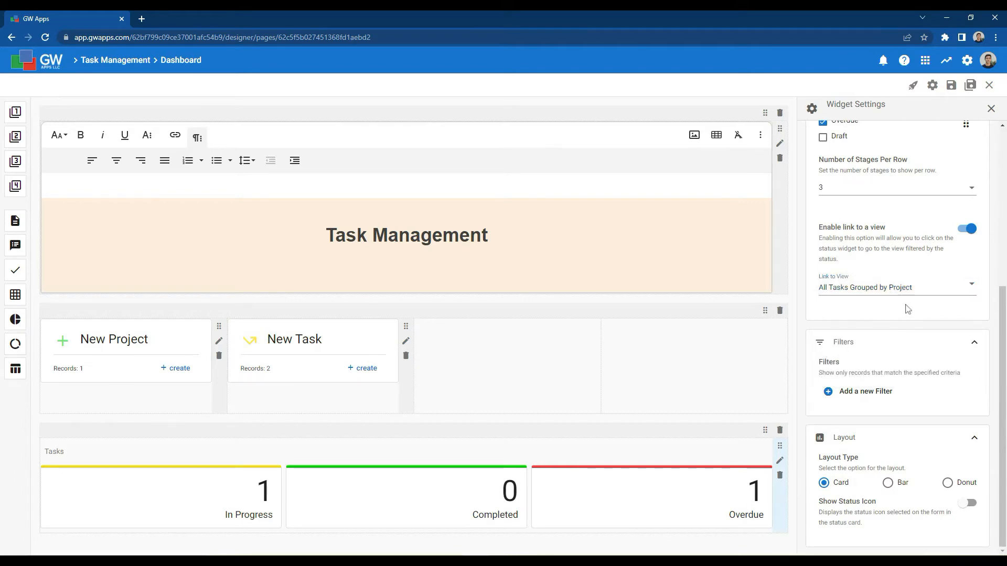
Step: Show the status icons on the Status widget's cards and close the widget settings
click(967, 504)
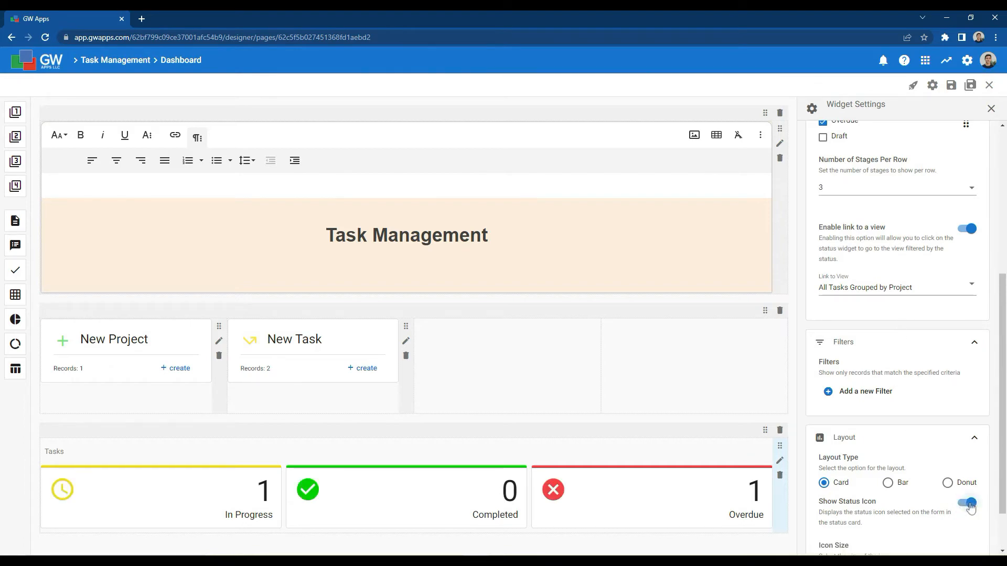
scroll(968, 509, down, 1)
scroll(968, 508, down, 1)
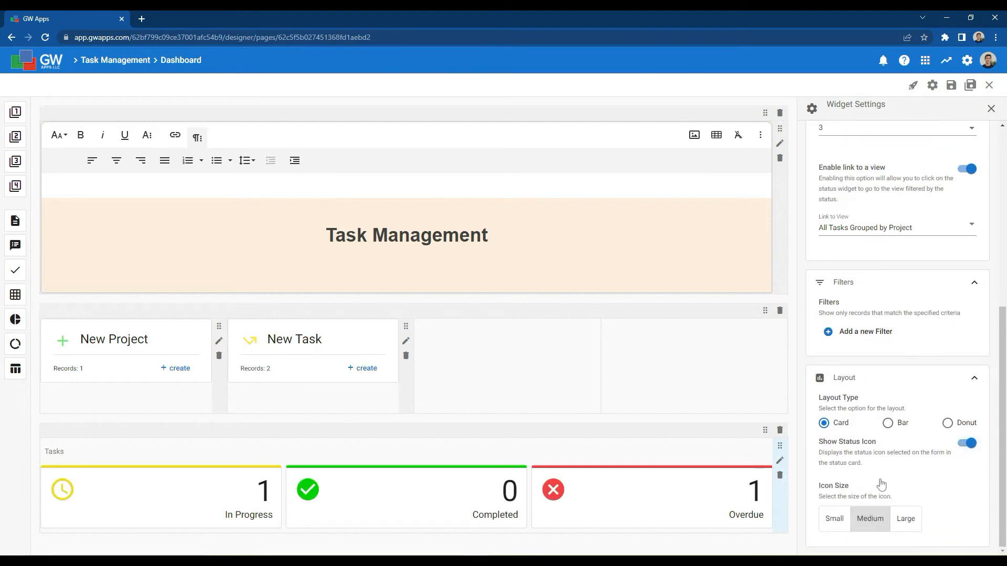
click(990, 108)
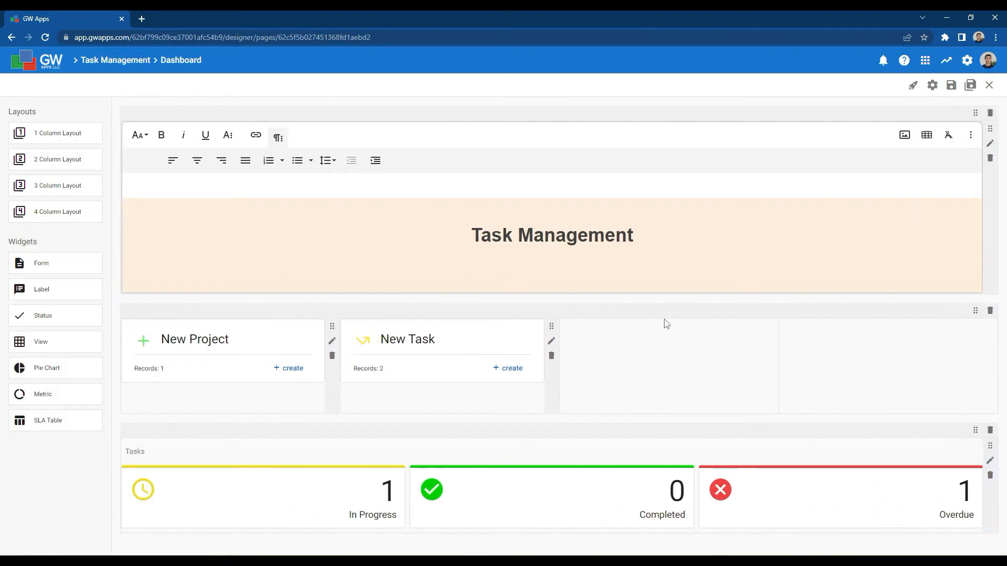
Step: Add a three-column layout below the Status widget and create an In Progress Tasks View widget in its first column
drag(38, 184, 194, 538)
scroll(313, 469, down, 2)
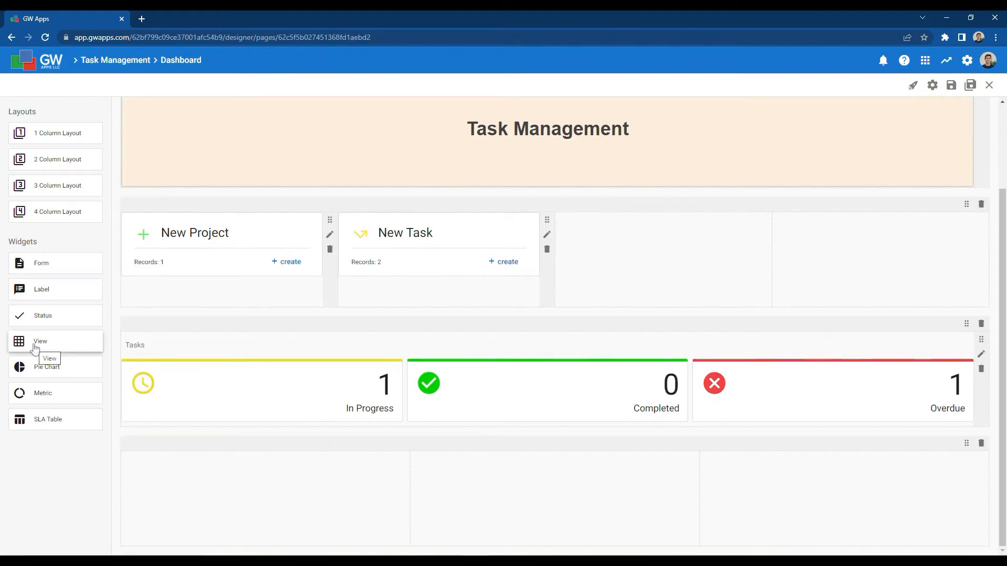
drag(37, 353, 208, 504)
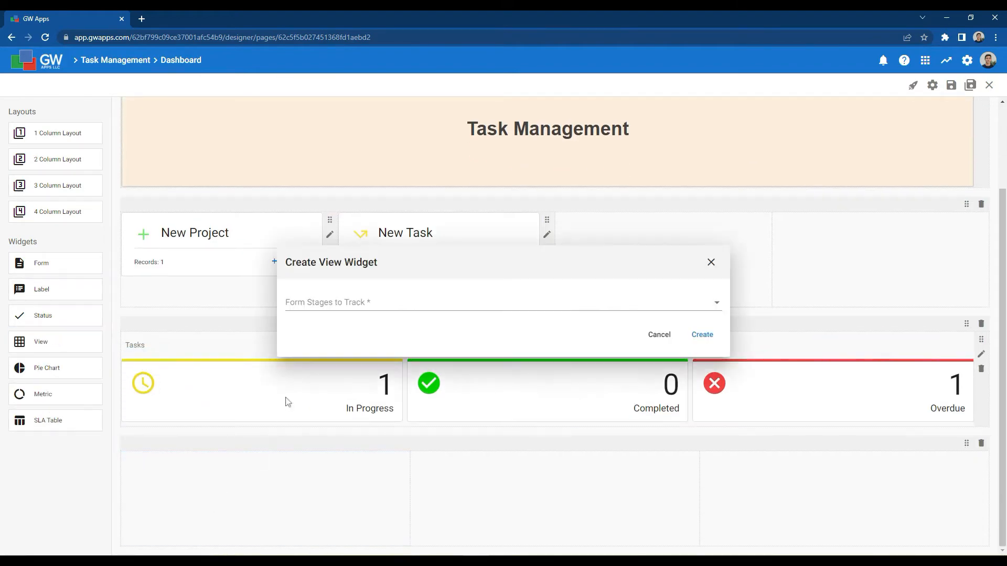
click(368, 307)
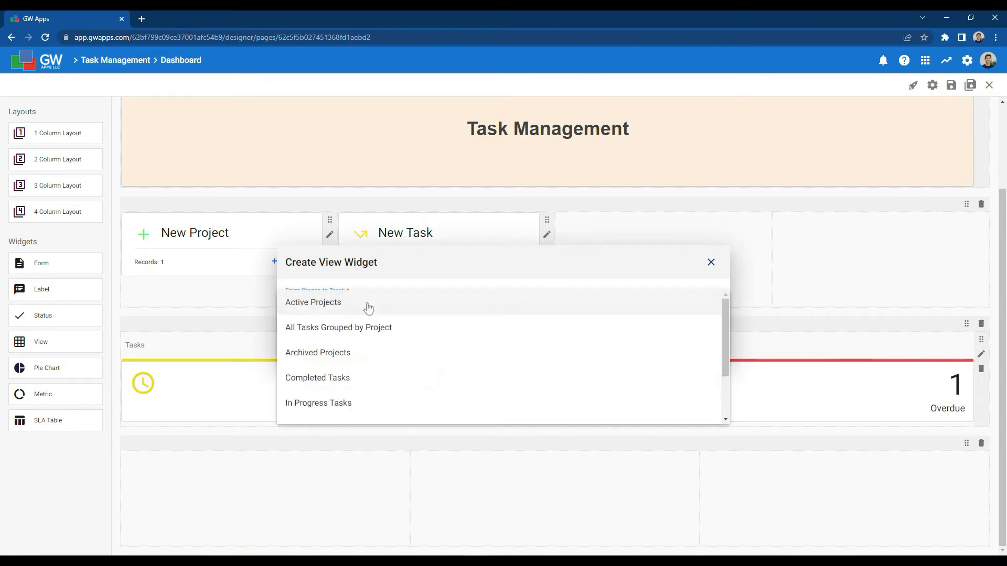
click(338, 403)
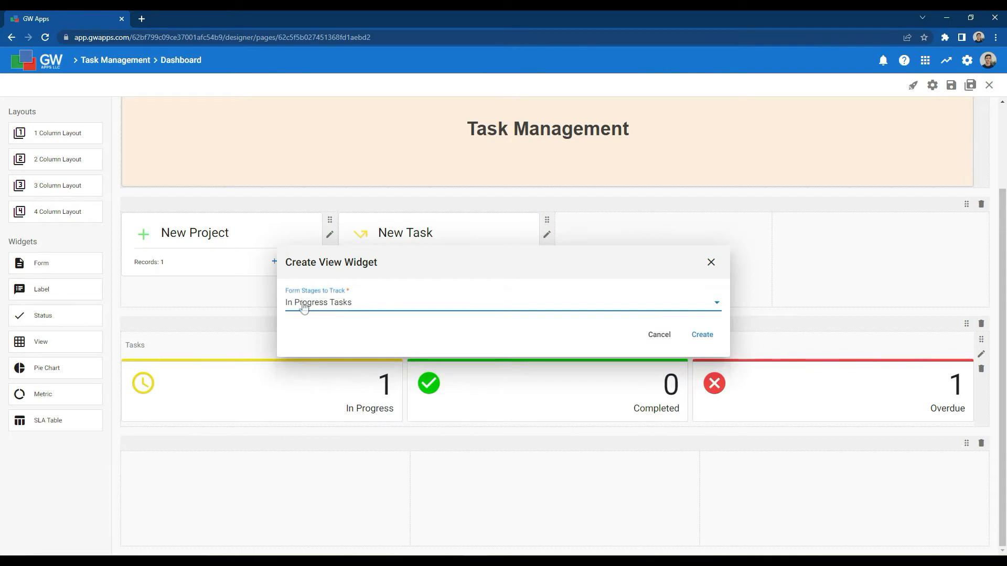
click(713, 336)
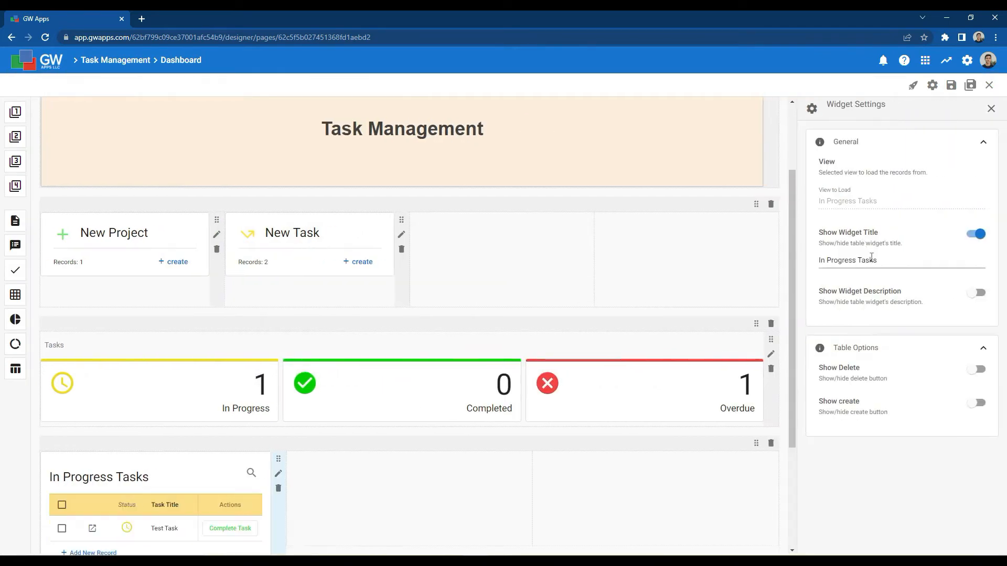
click(990, 109)
Step: Create a View widget for Completed Tasks in the second column of the three-column layout
scroll(593, 283, down, 3)
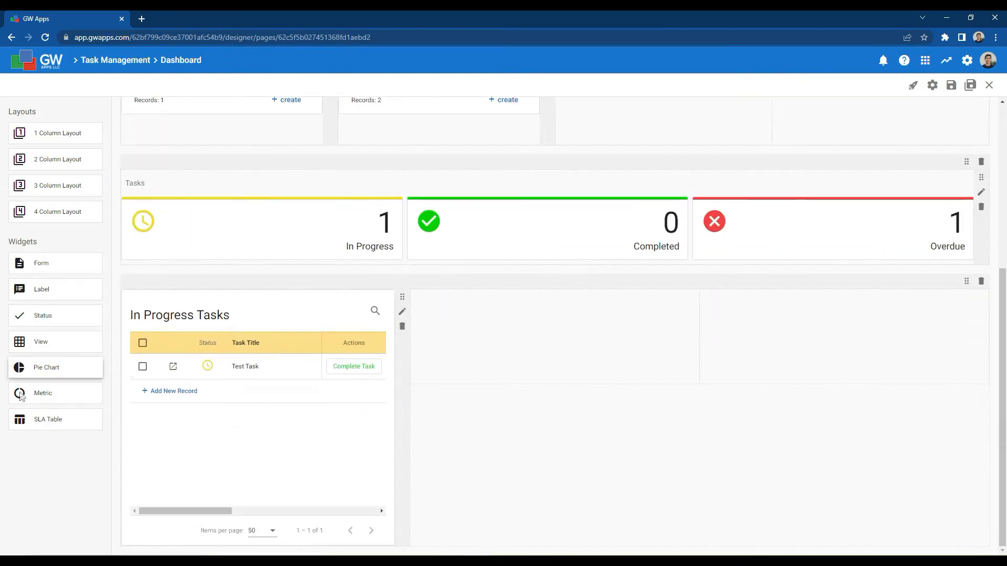
drag(42, 341, 514, 353)
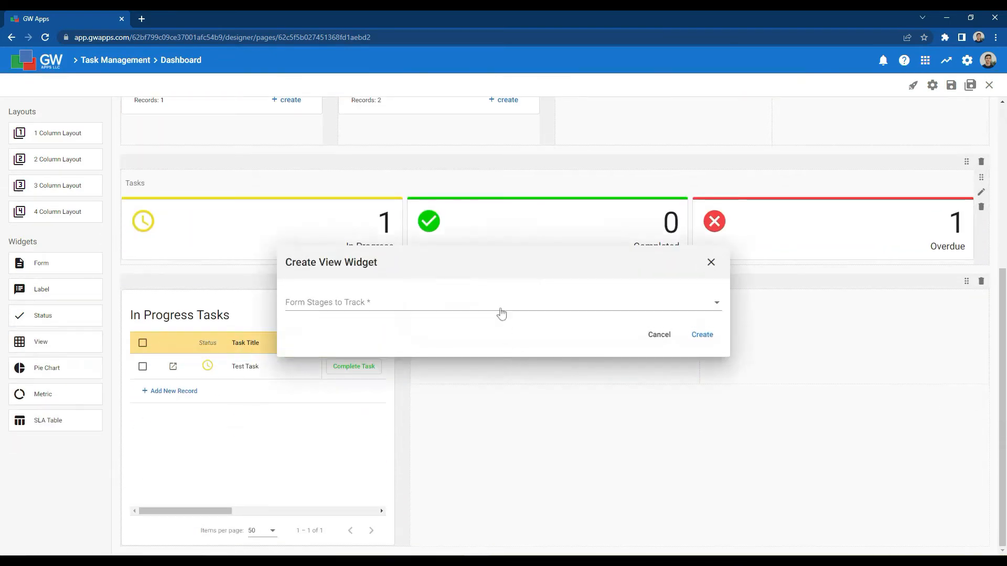
click(499, 313)
scroll(334, 338, down, 2)
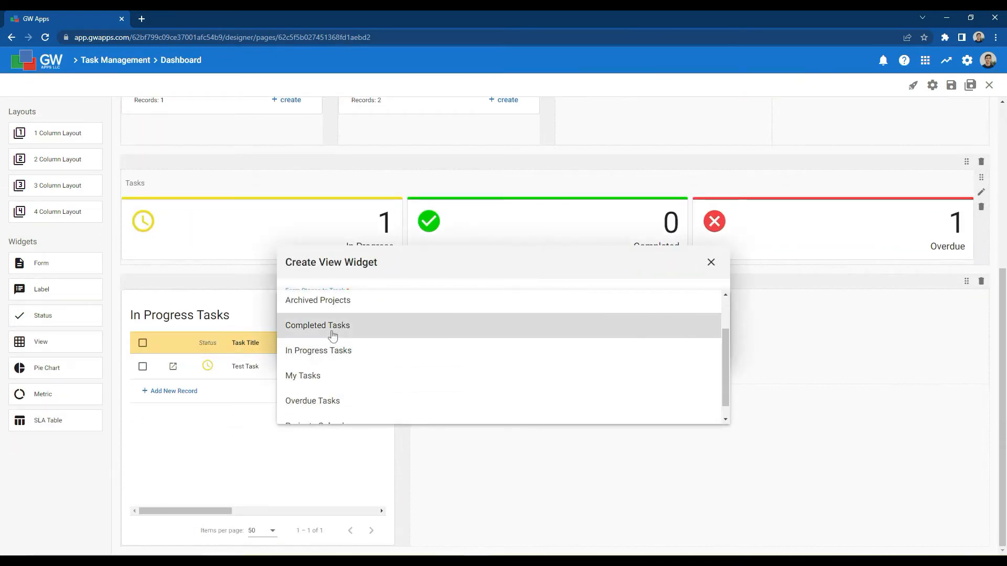
click(332, 326)
click(696, 339)
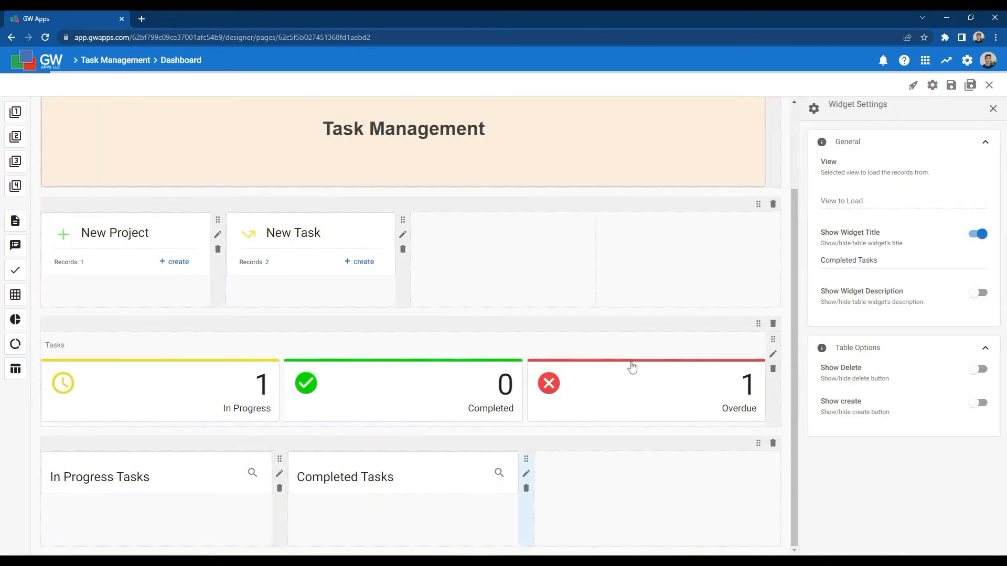
Step: Create a View widget for Overdue Tasks in the third column of the three-column layout and close its settings
click(990, 110)
scroll(274, 378, down, 3)
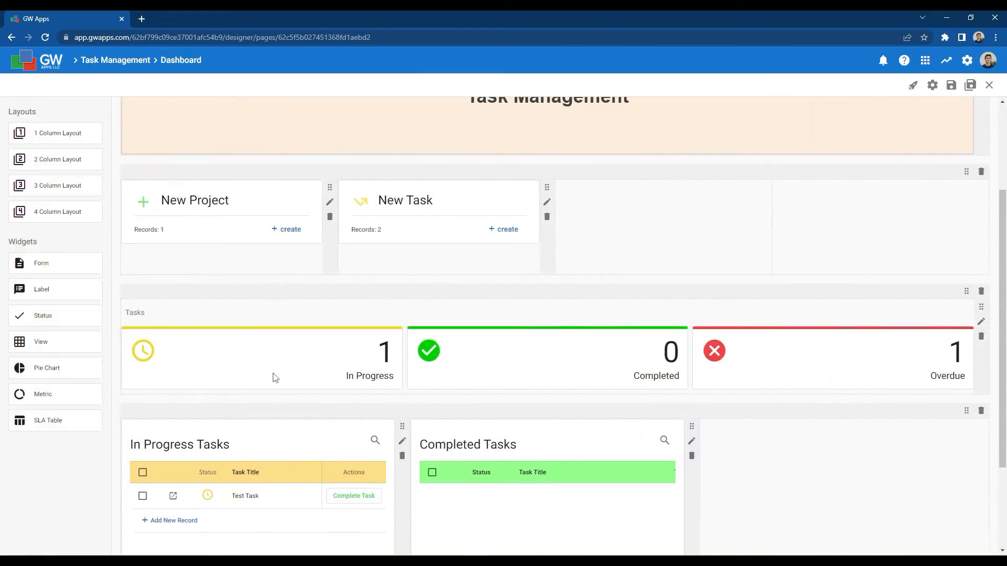
drag(36, 342, 704, 318)
click(701, 309)
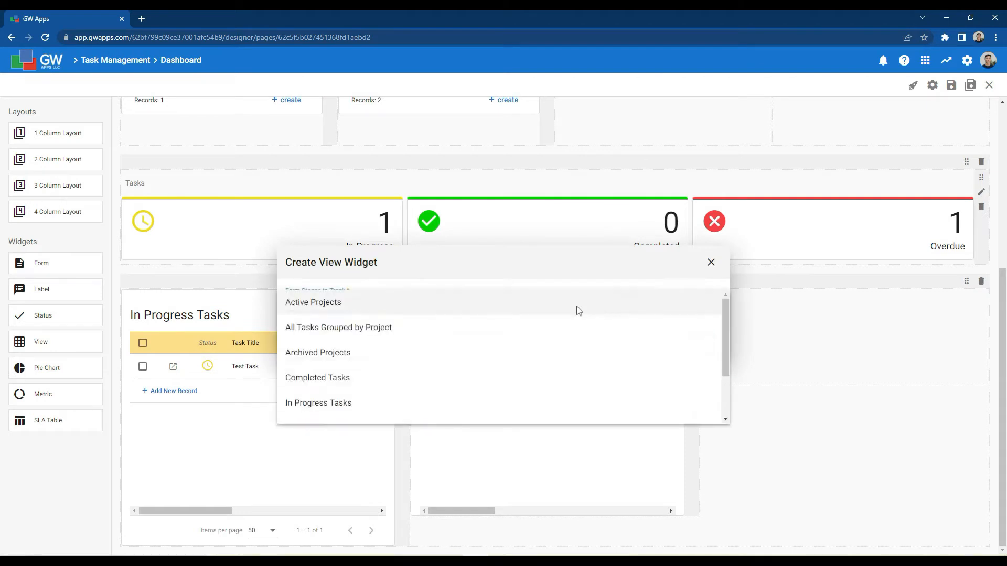
scroll(343, 372, down, 1)
click(337, 400)
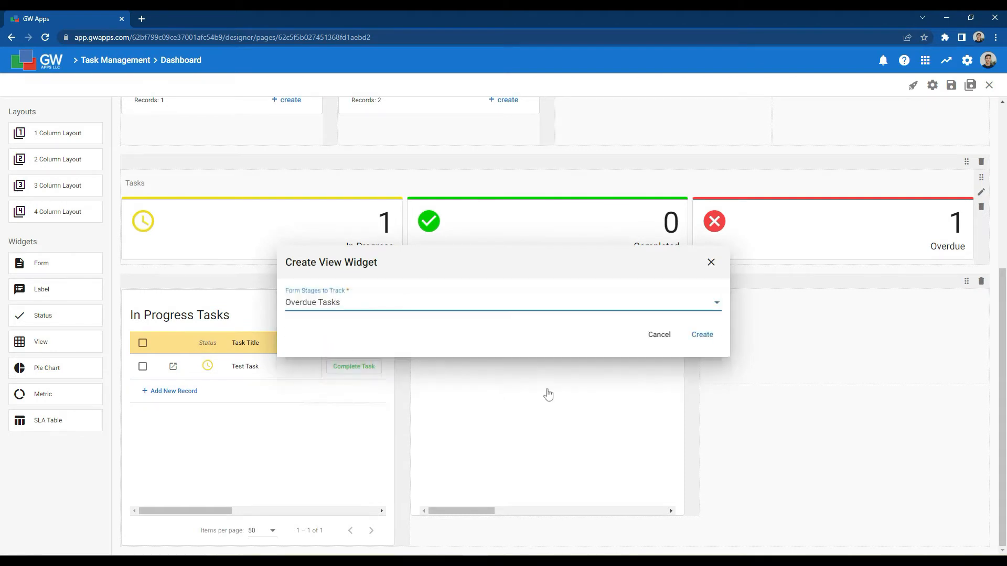
click(702, 336)
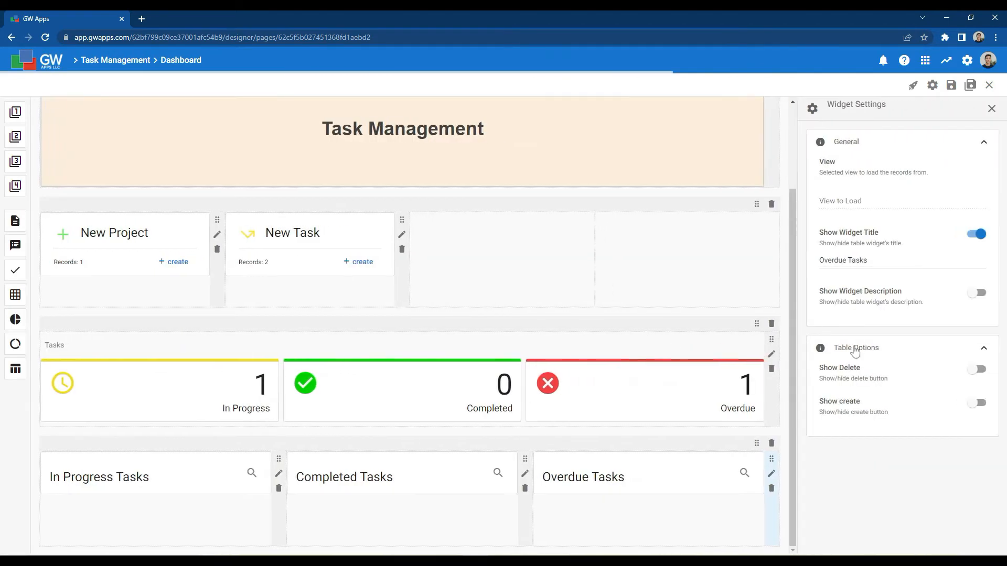
click(990, 110)
scroll(570, 358, down, 3)
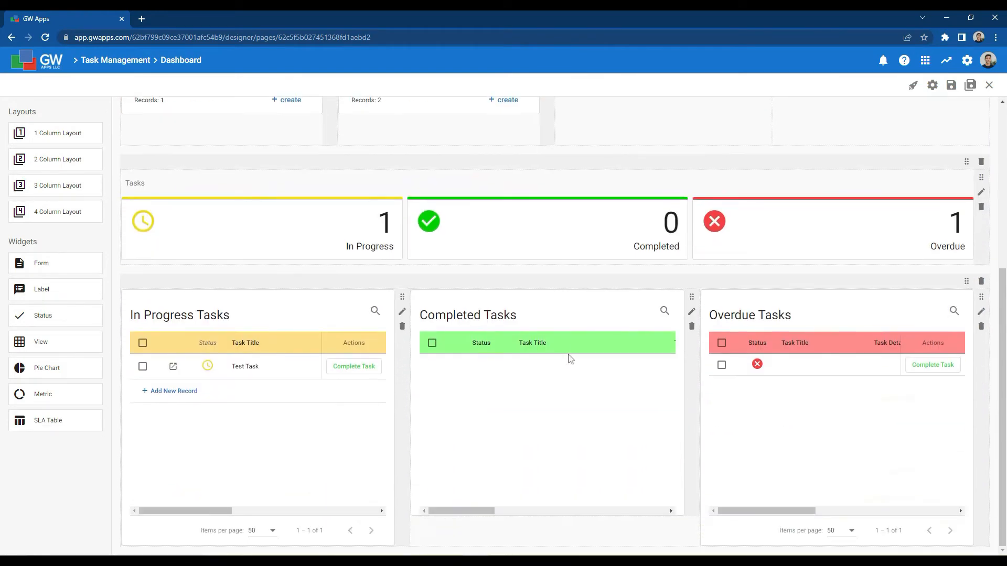
Step: Save the Dashboard page and launch it to review the finished widgets
click(954, 84)
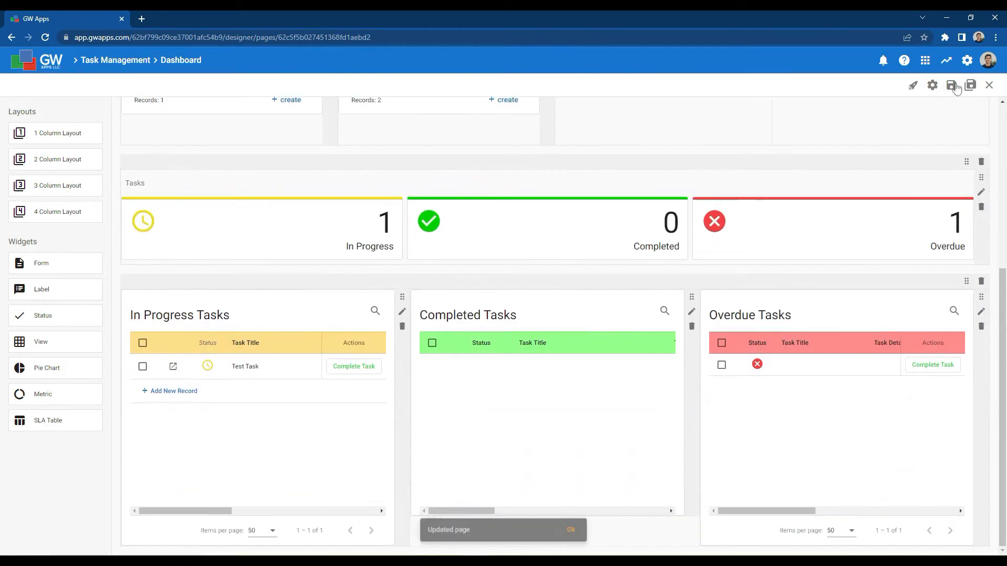
click(913, 85)
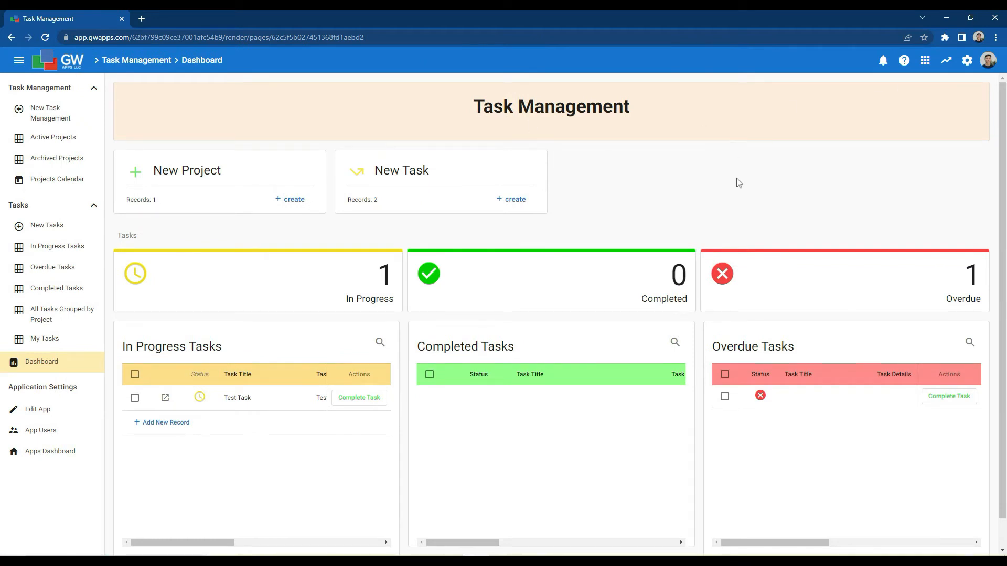
scroll(737, 183, down, 1)
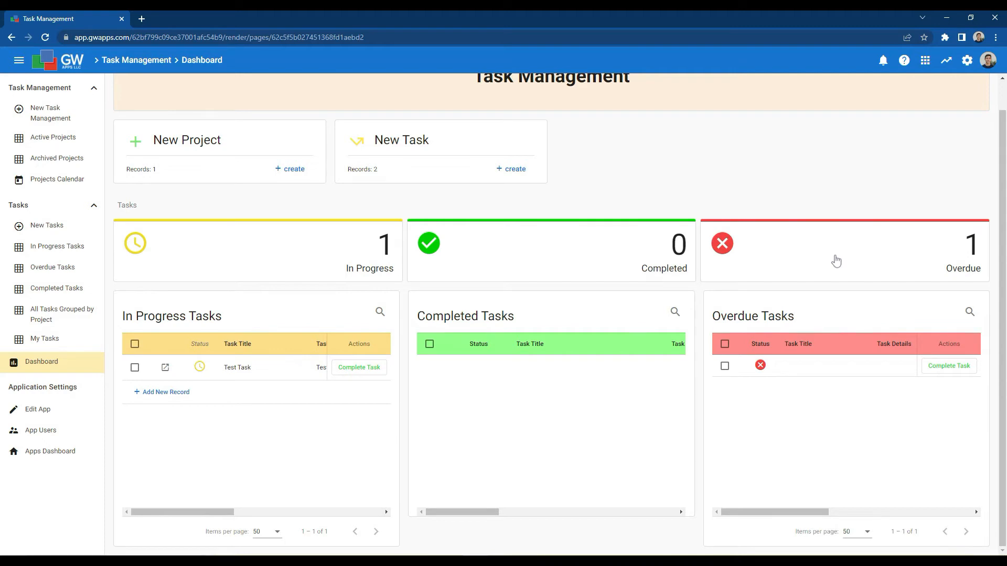
Step: Open the app's navigation editor and examine the available navigation item types and the general navigation settings
click(20, 415)
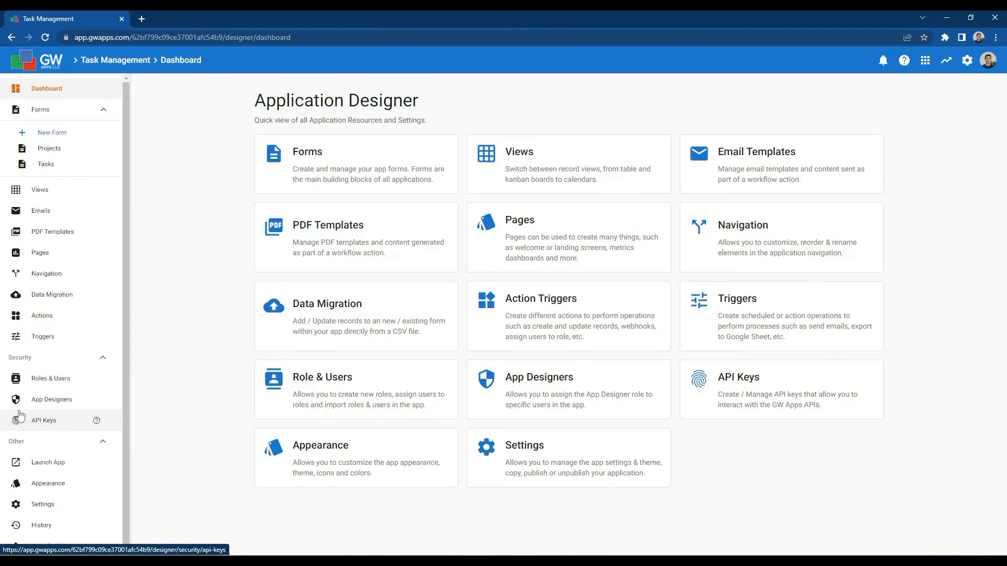
click(53, 275)
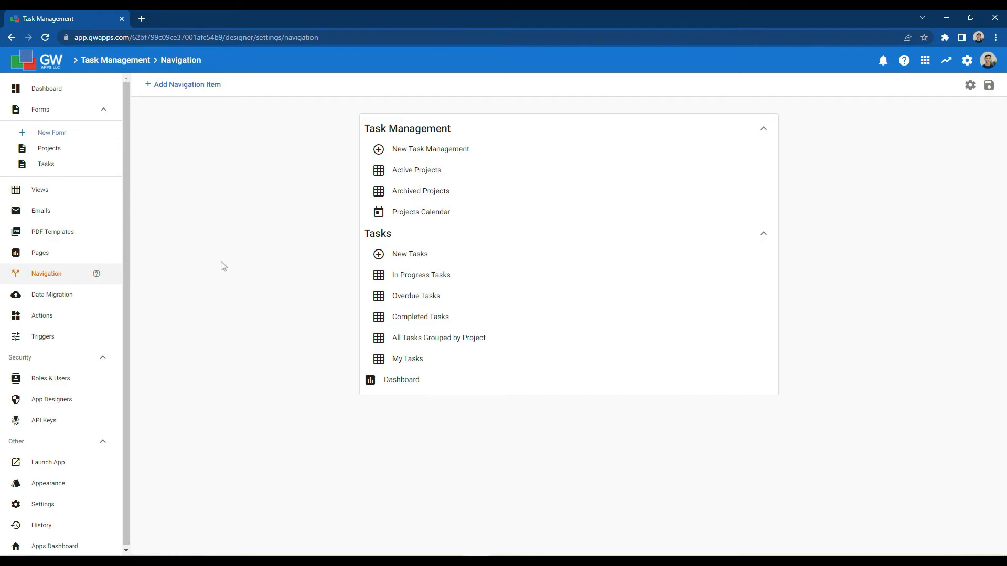
click(175, 86)
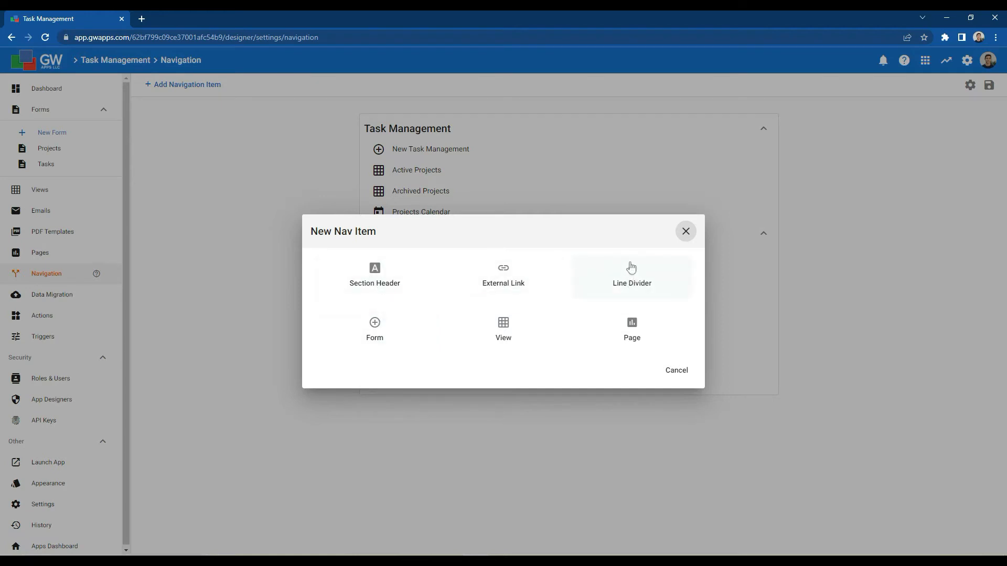
click(684, 232)
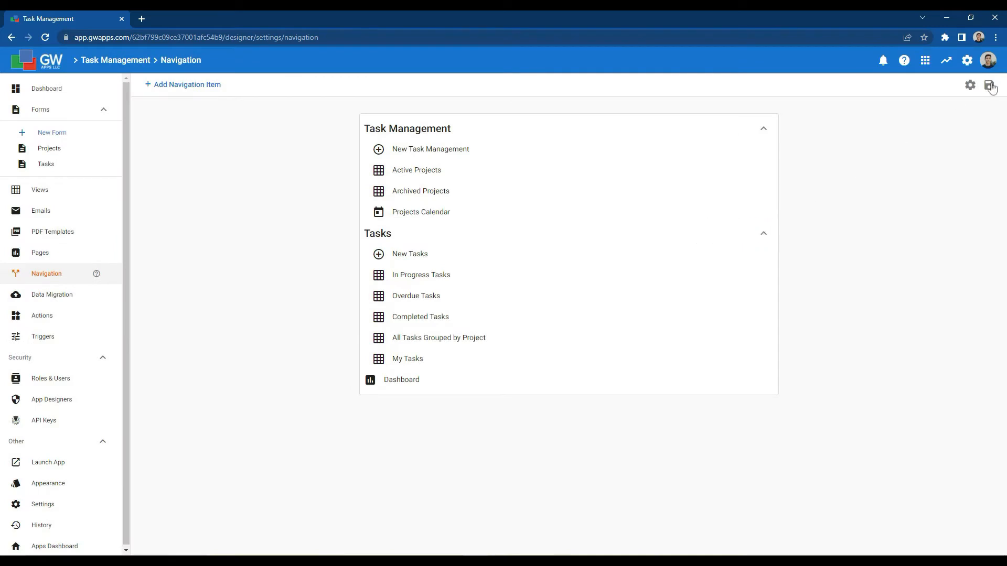
click(971, 86)
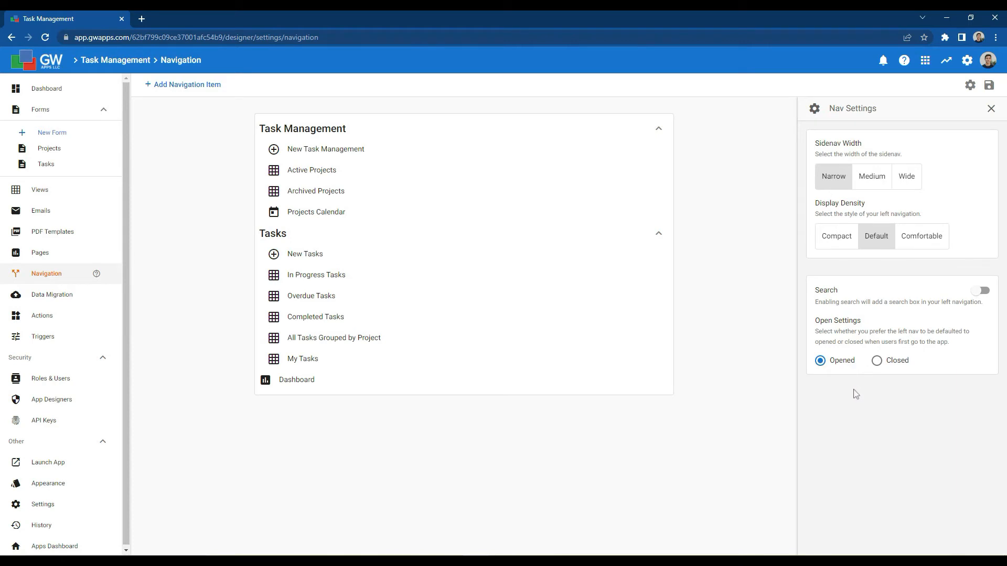
click(991, 108)
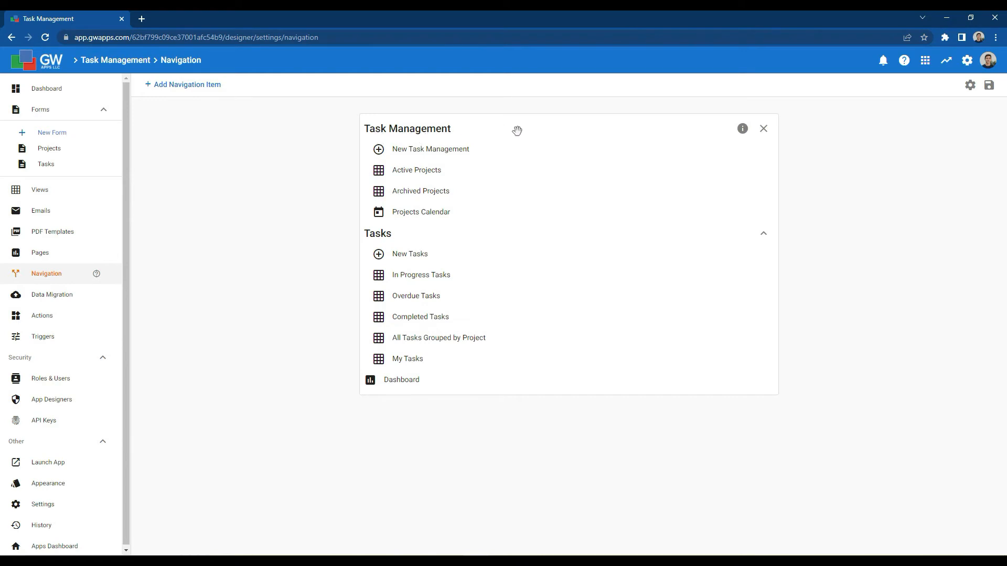
Step: Rename the Task Management navigation section to Projects
click(743, 131)
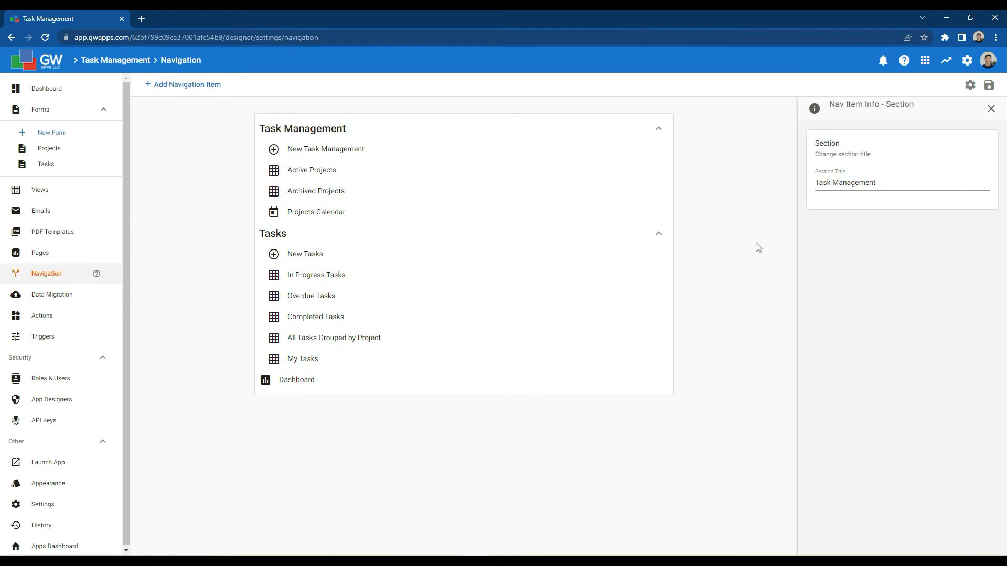
drag(881, 183, 811, 186)
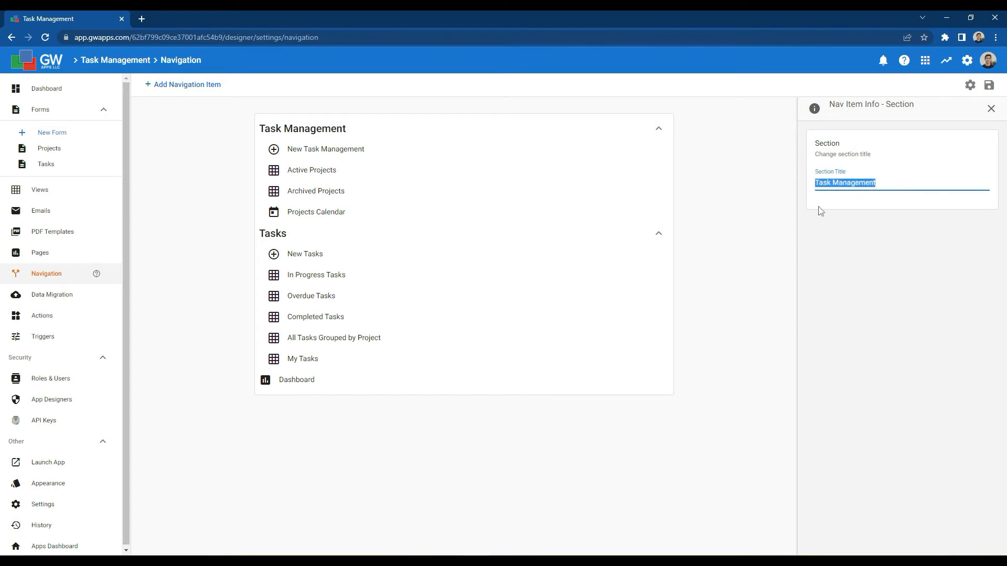
text(Projects)
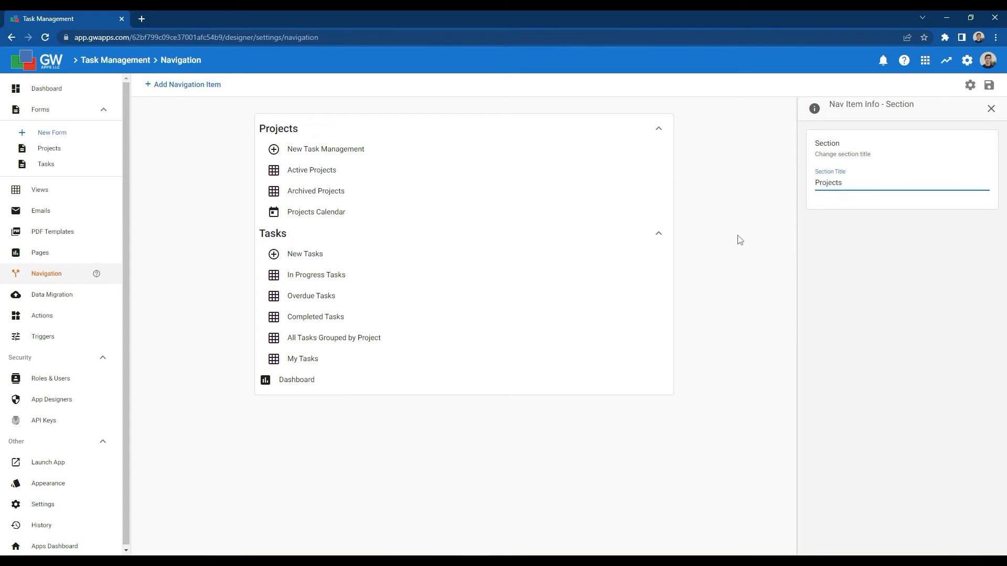
click(754, 244)
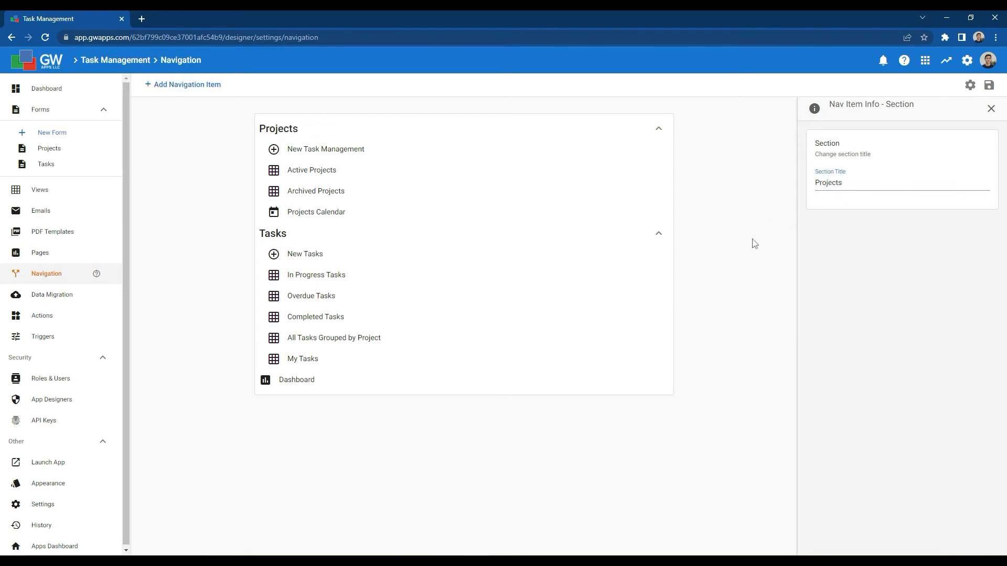
click(991, 108)
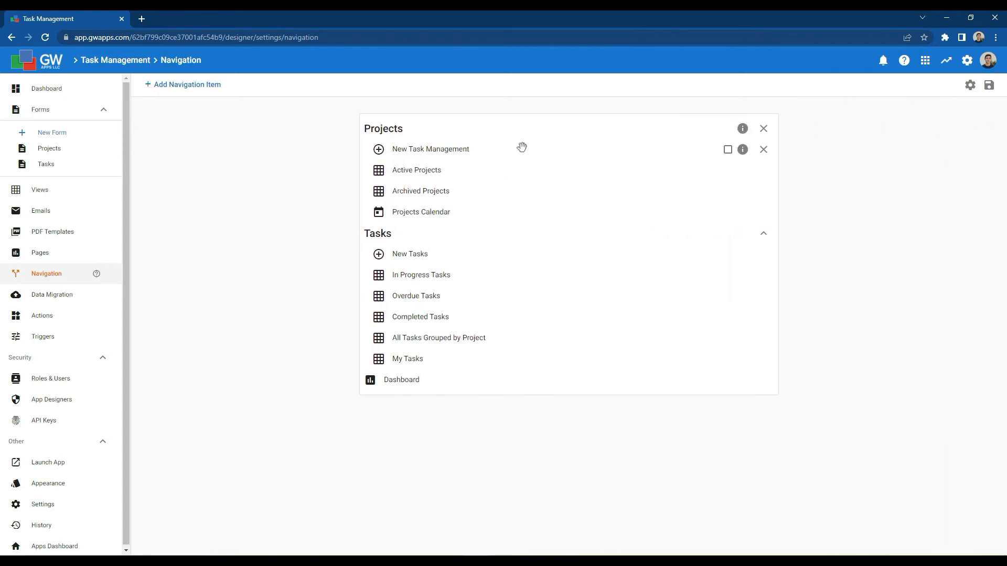
Step: Change the display name of the New Task Management navigation item to New Project
click(742, 149)
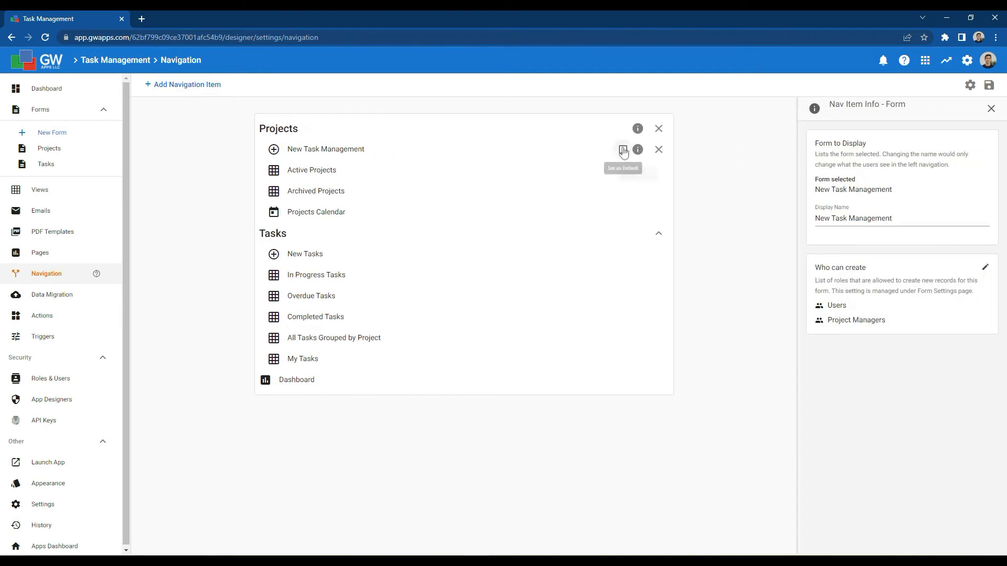
drag(902, 218, 833, 219)
text(Project)
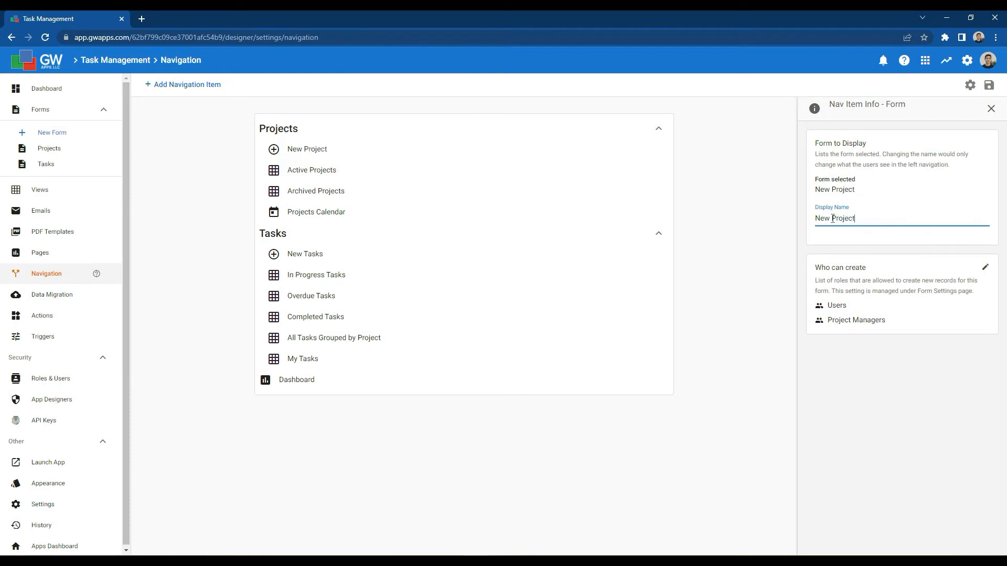
click(719, 255)
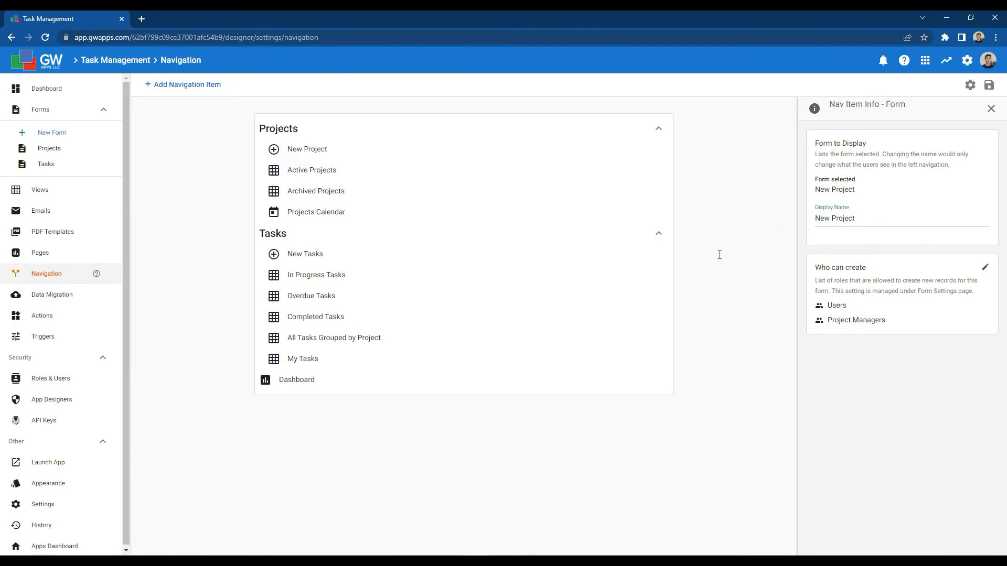
click(991, 108)
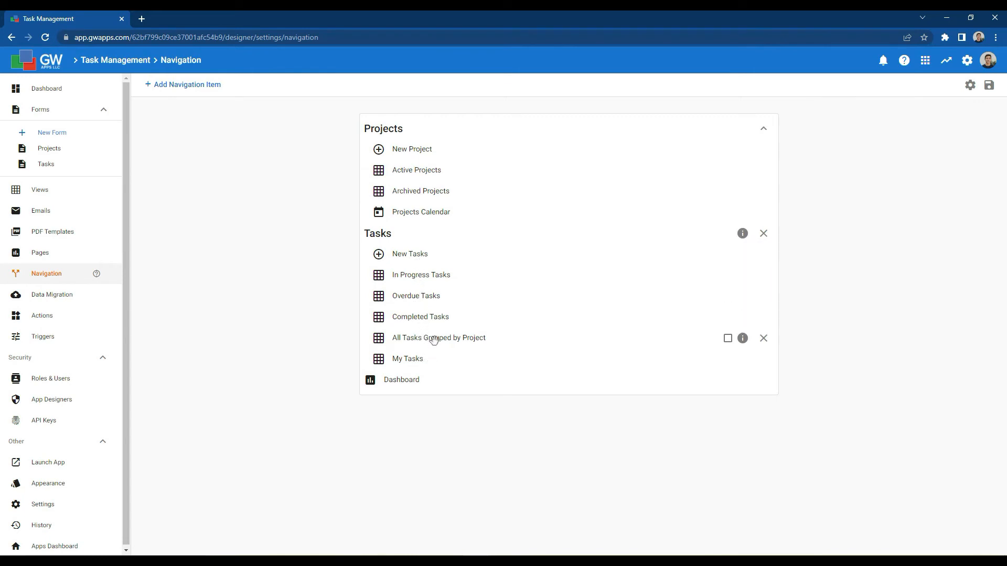
Step: Reorder the Tasks section so My Tasks and All Tasks Grouped by Project come directly after New Tasks
drag(436, 358, 437, 273)
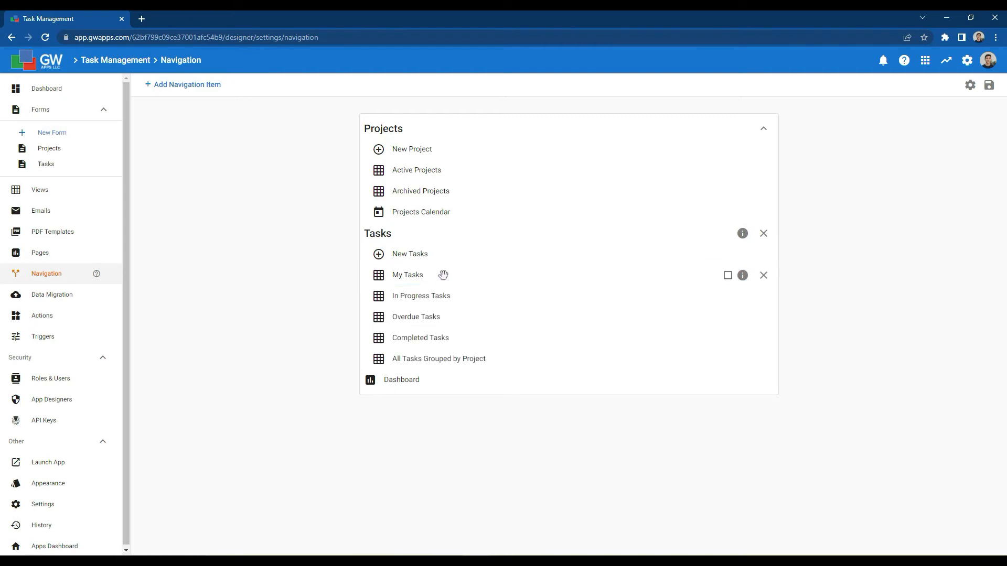
drag(450, 359, 453, 296)
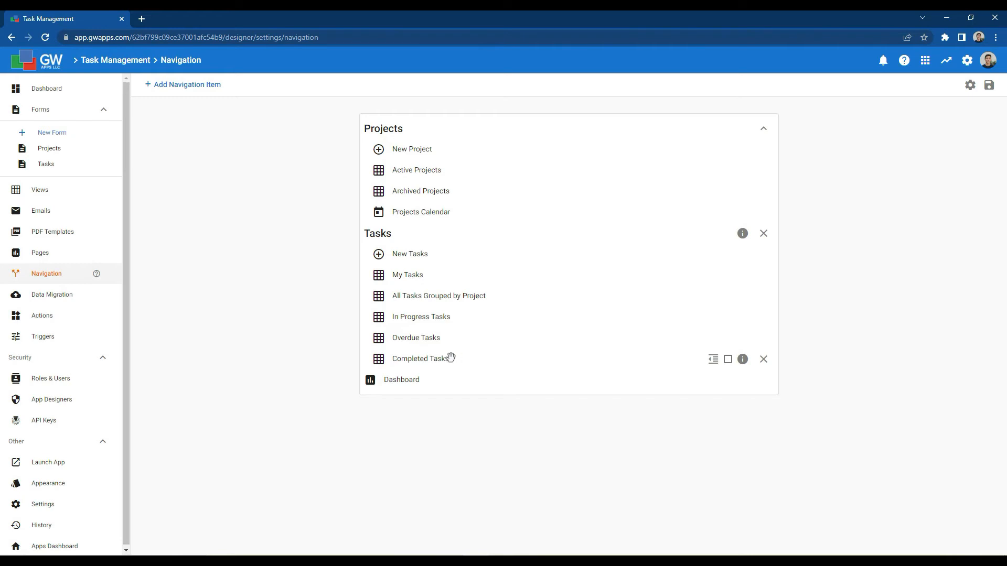
click(713, 360)
click(713, 365)
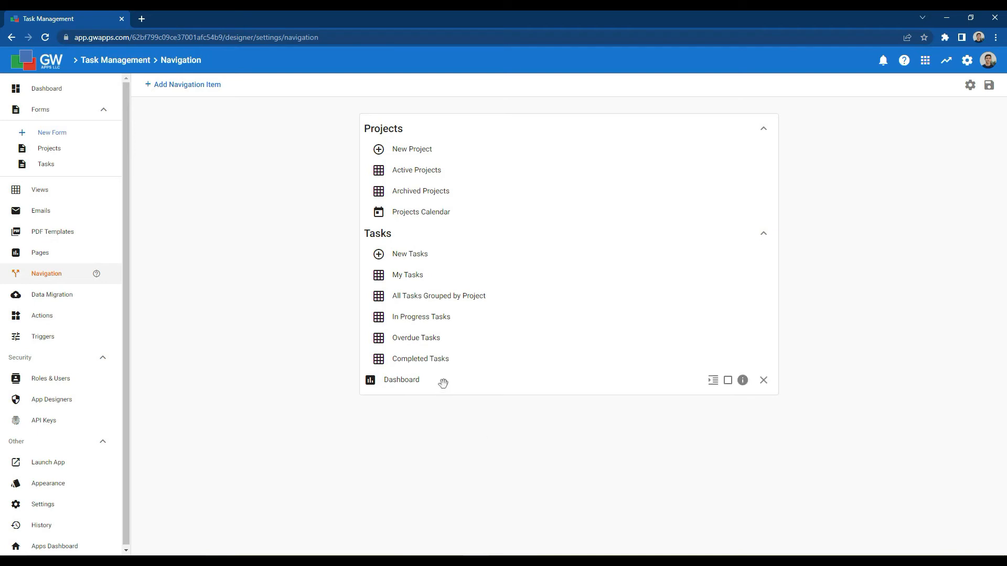
Step: Move Dashboard to the start of the navigation and add a line divider between it and the Projects section
drag(443, 384, 444, 135)
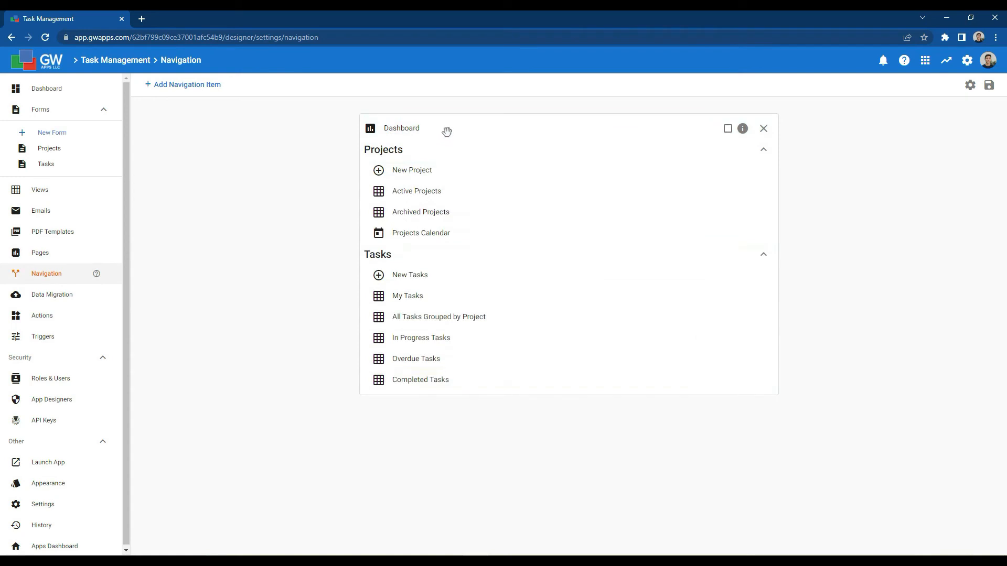
click(173, 83)
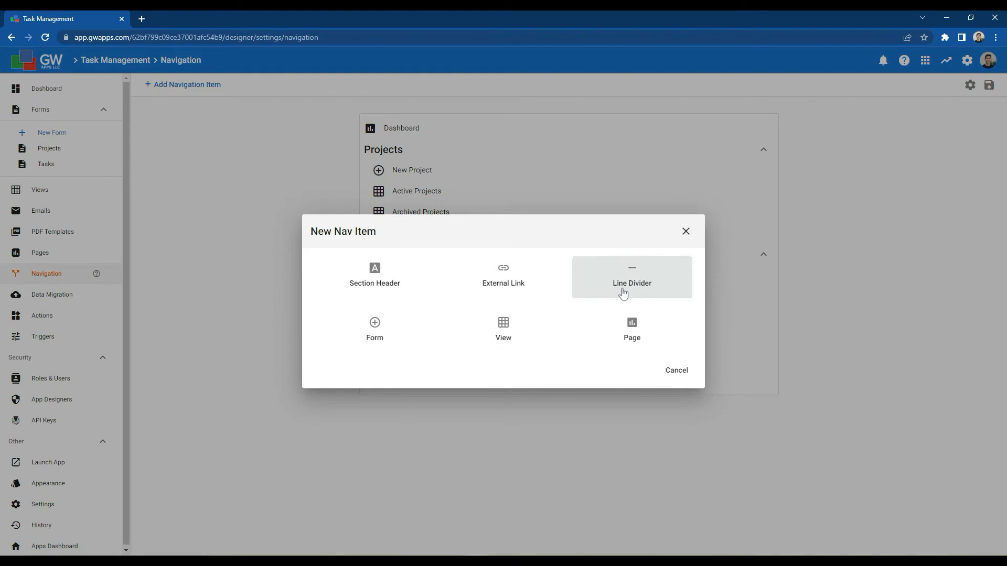
click(623, 293)
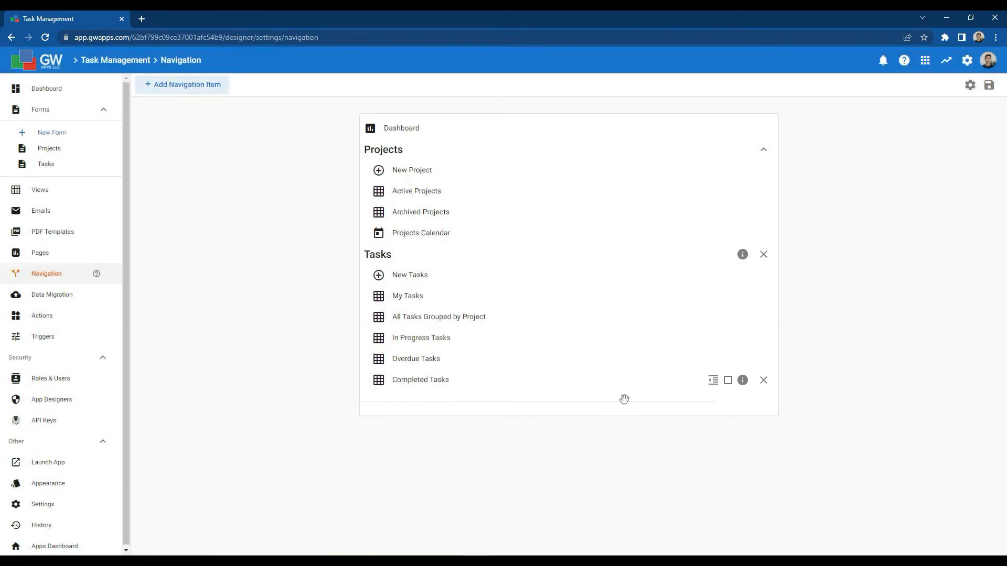
drag(623, 401, 623, 169)
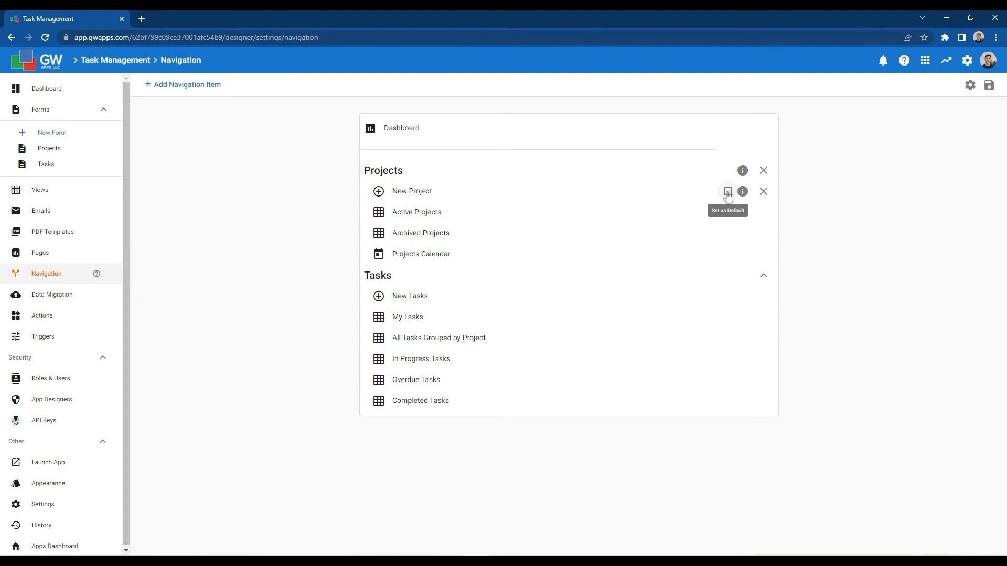
Step: Set Dashboard as the default navigation item and save the navigation
click(728, 192)
click(728, 192)
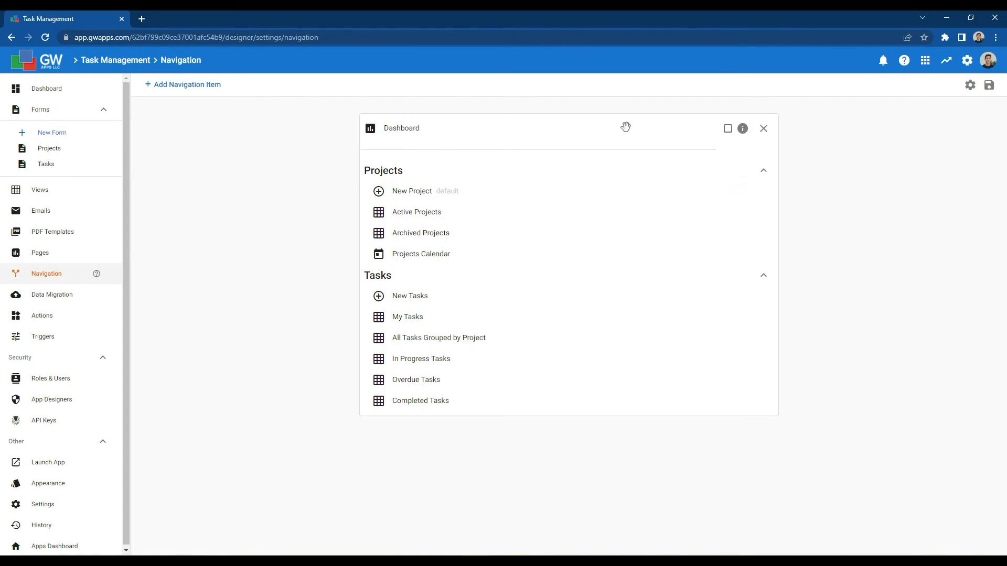
click(728, 129)
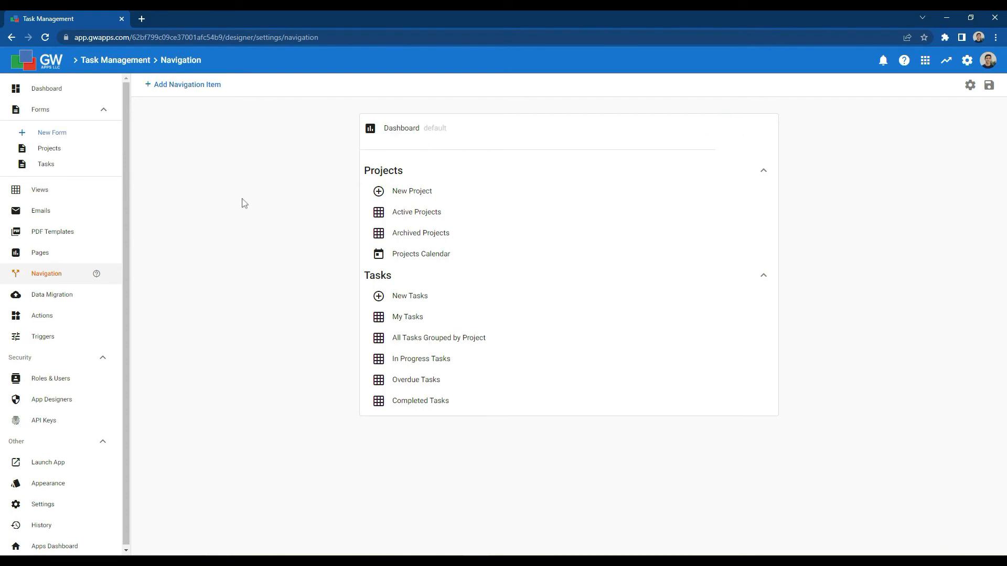
click(988, 86)
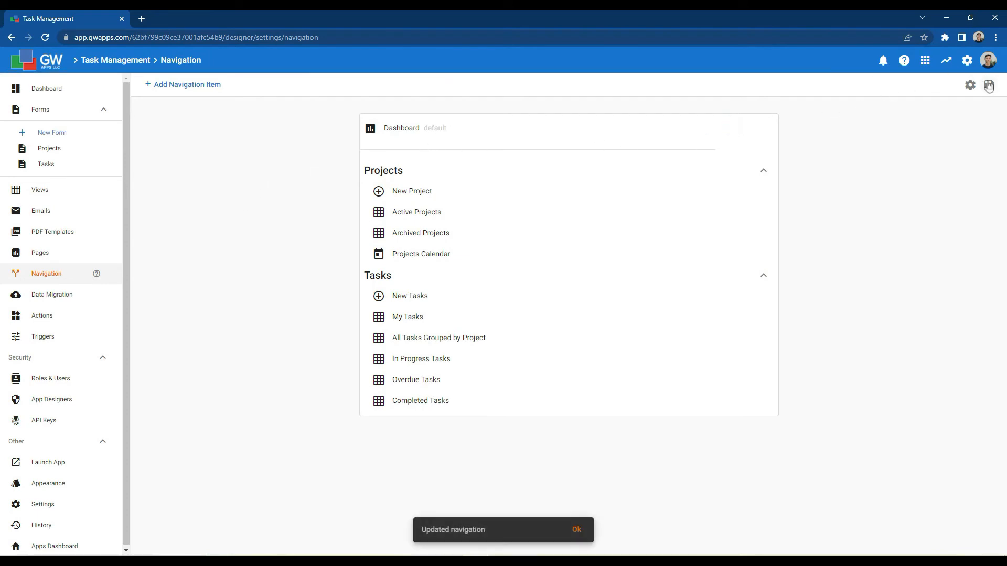
click(575, 530)
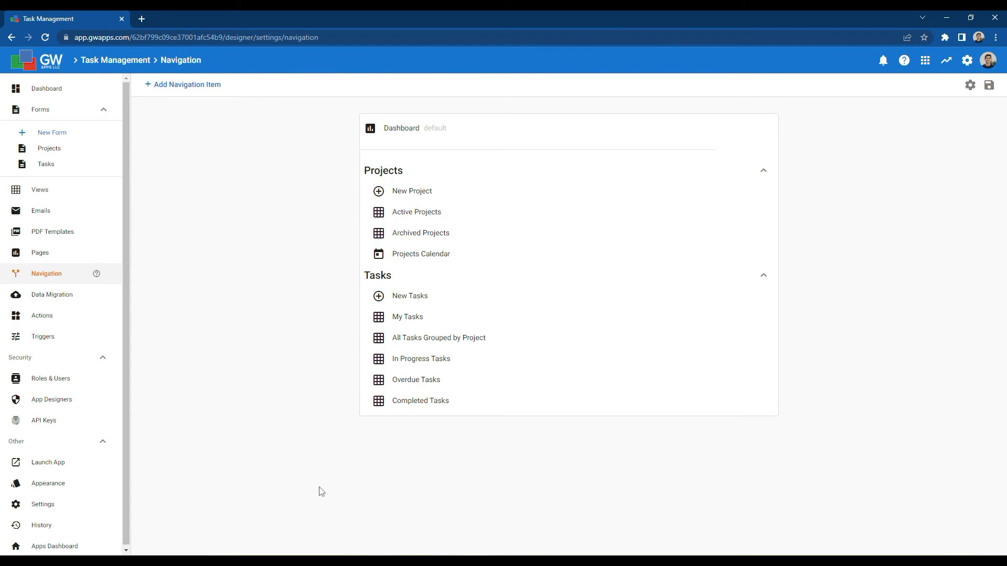
Step: Set the default value of the Project Manager field in the Projects form to Current User, and save and close the form
click(77, 150)
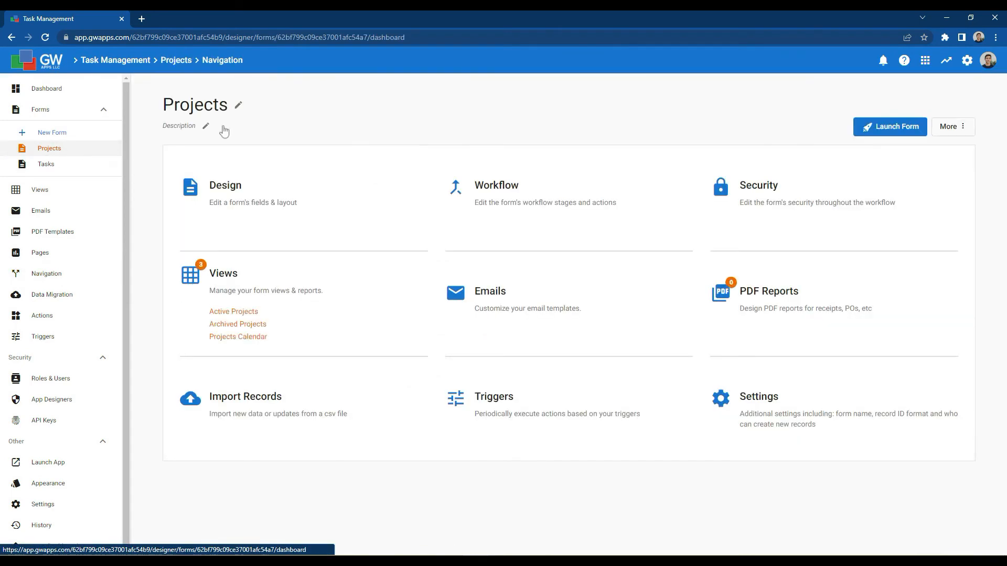
click(301, 193)
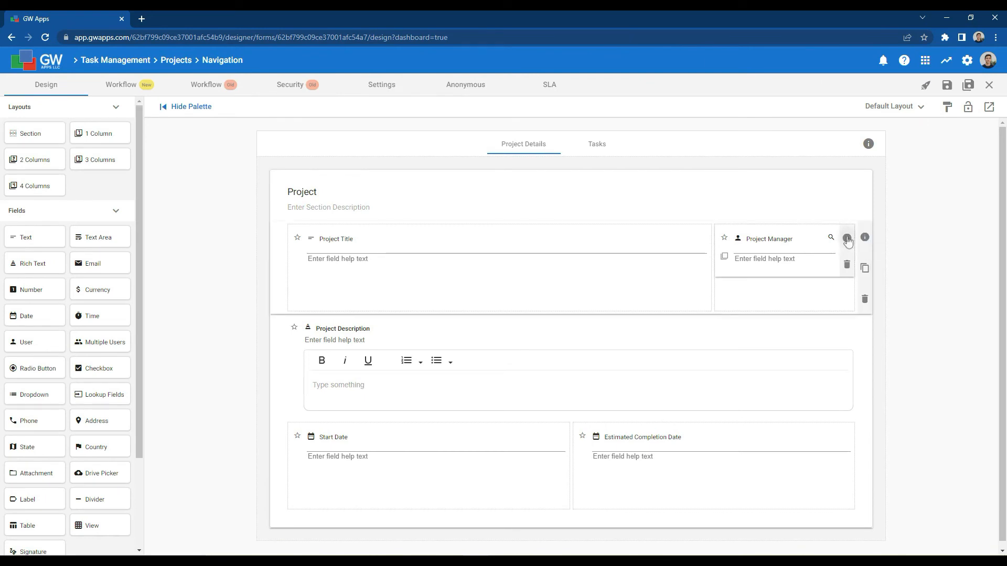
click(847, 238)
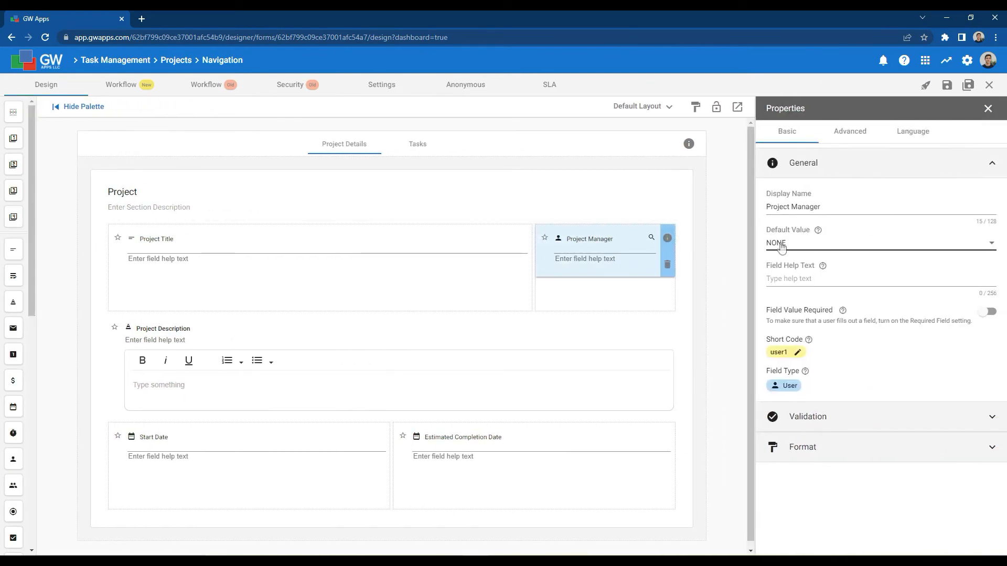
click(818, 245)
click(833, 267)
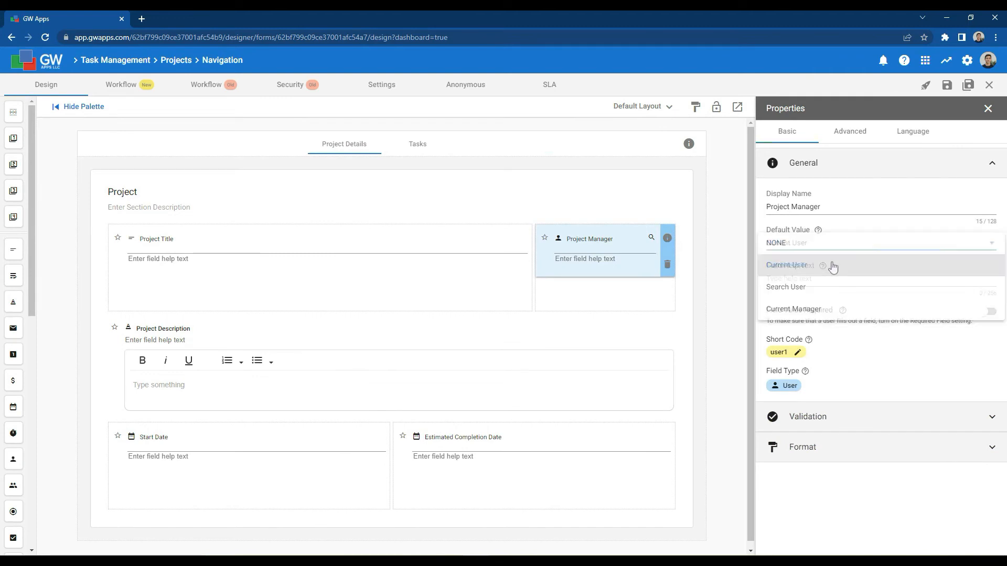
click(948, 85)
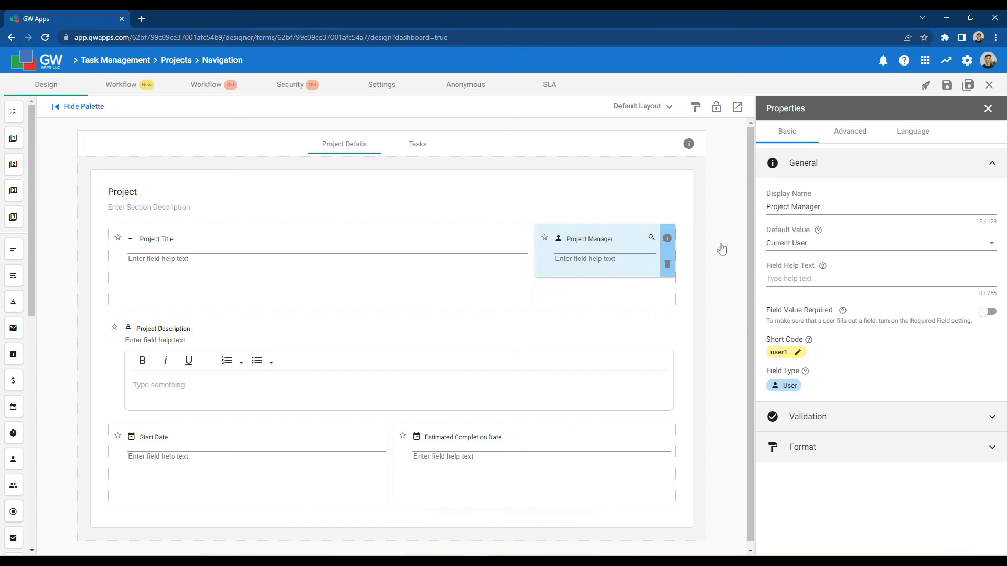
click(968, 85)
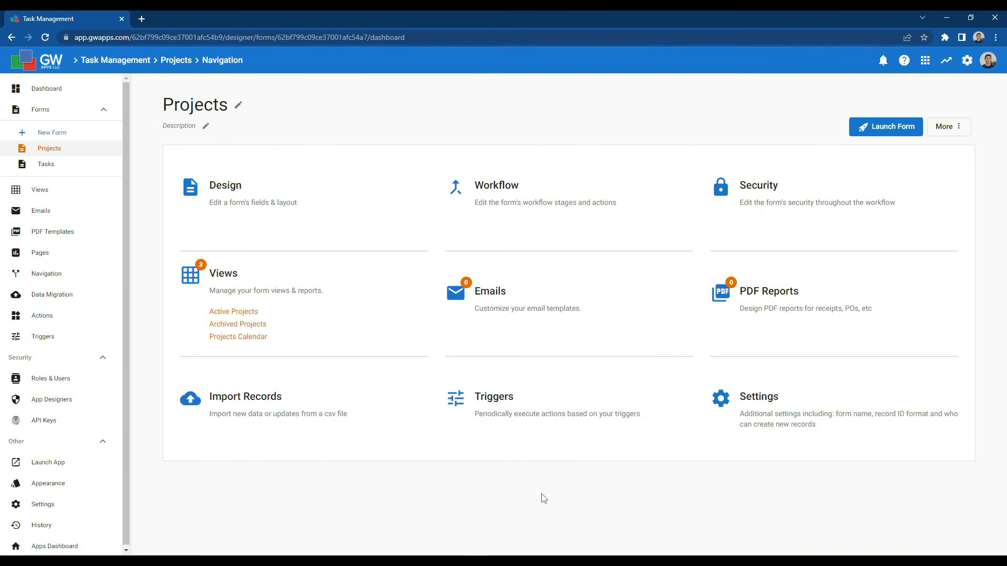
Step: Open the Overdue stage of the Tasks form's workflow for editing and display its icon choices
click(56, 165)
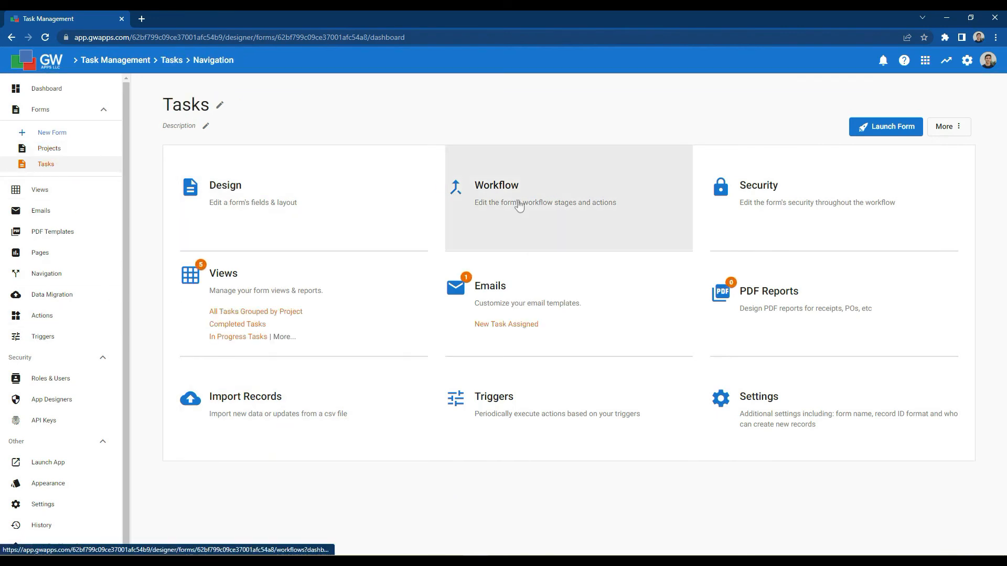
click(526, 205)
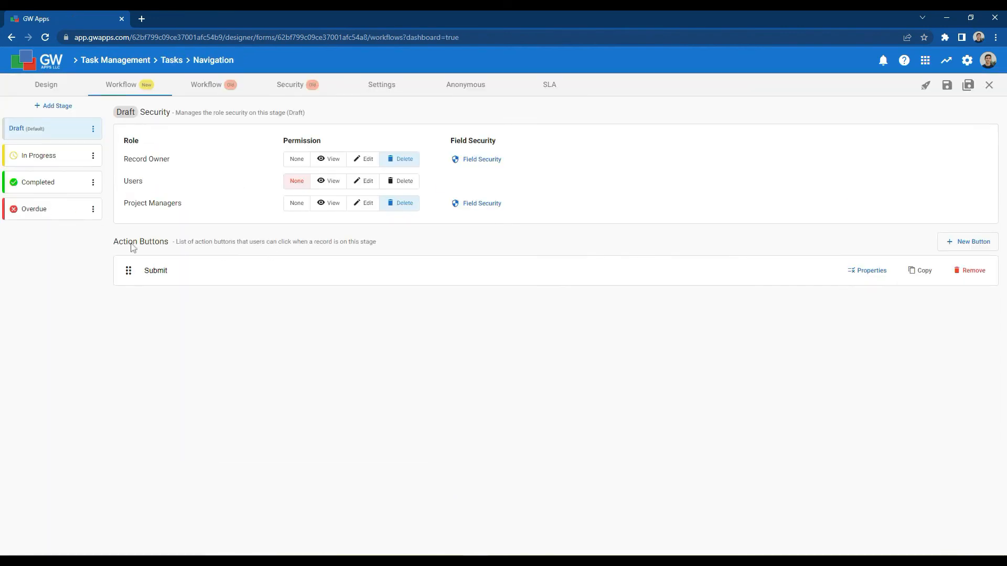
click(36, 212)
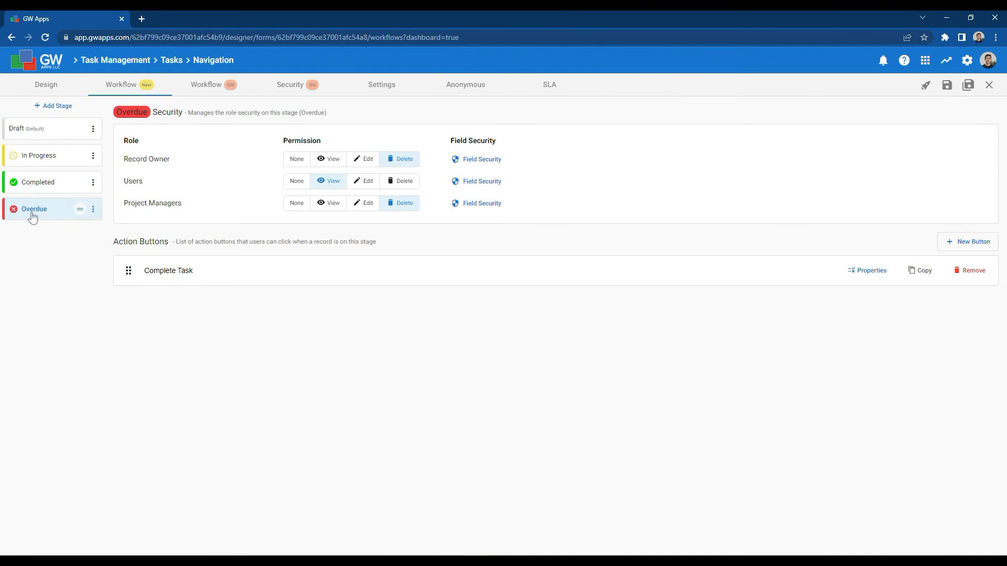
click(93, 211)
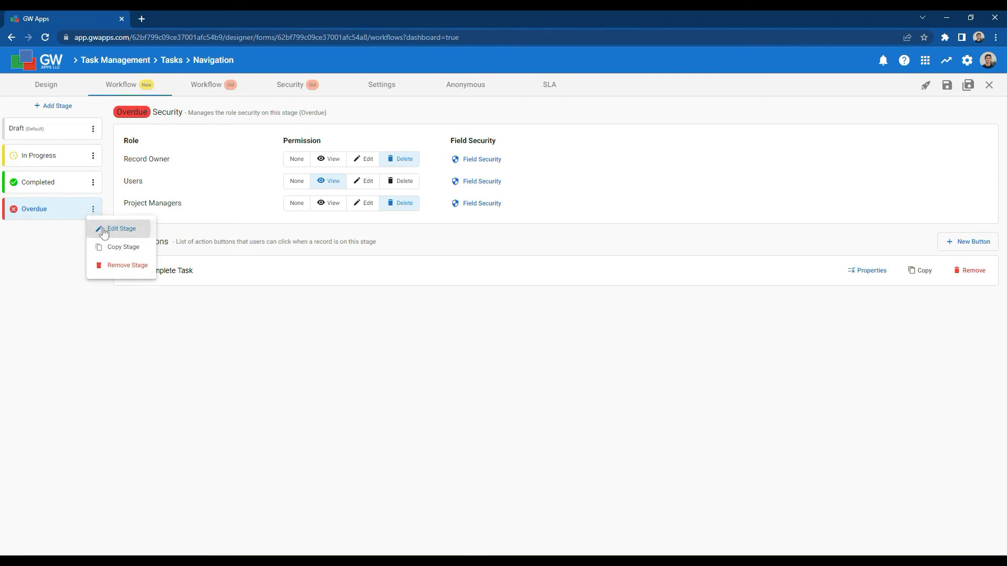
click(104, 230)
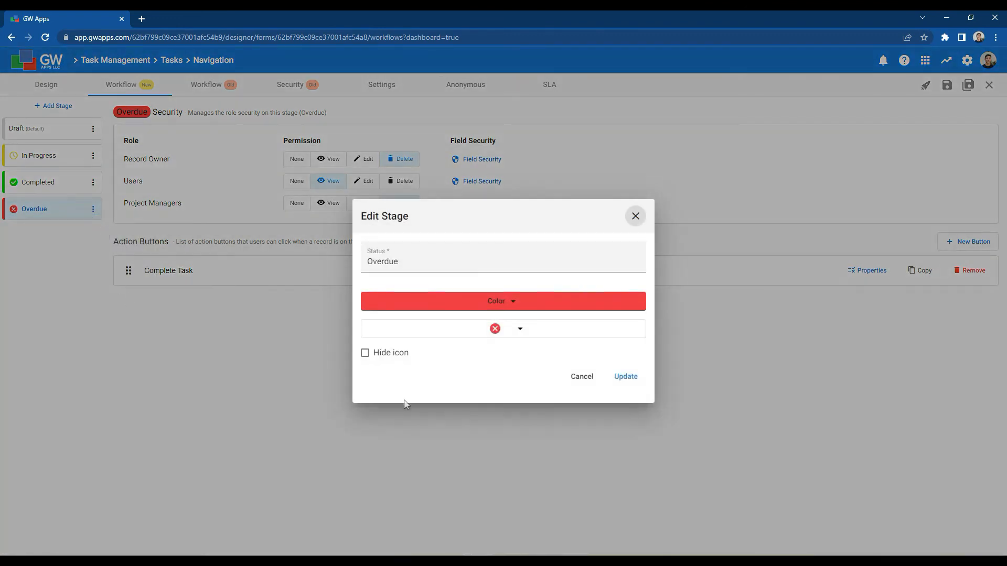
click(521, 329)
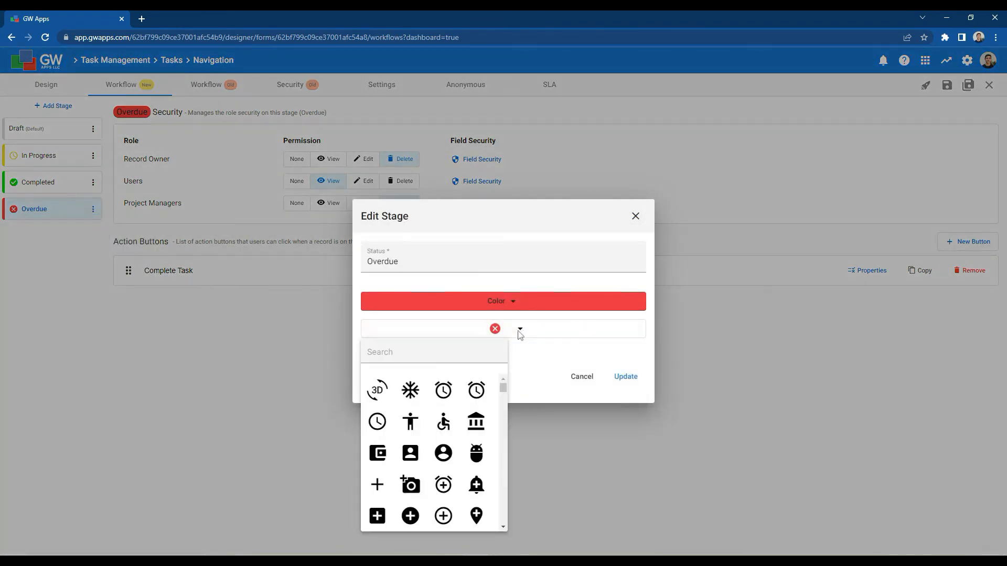
click(460, 353)
text(Warning)
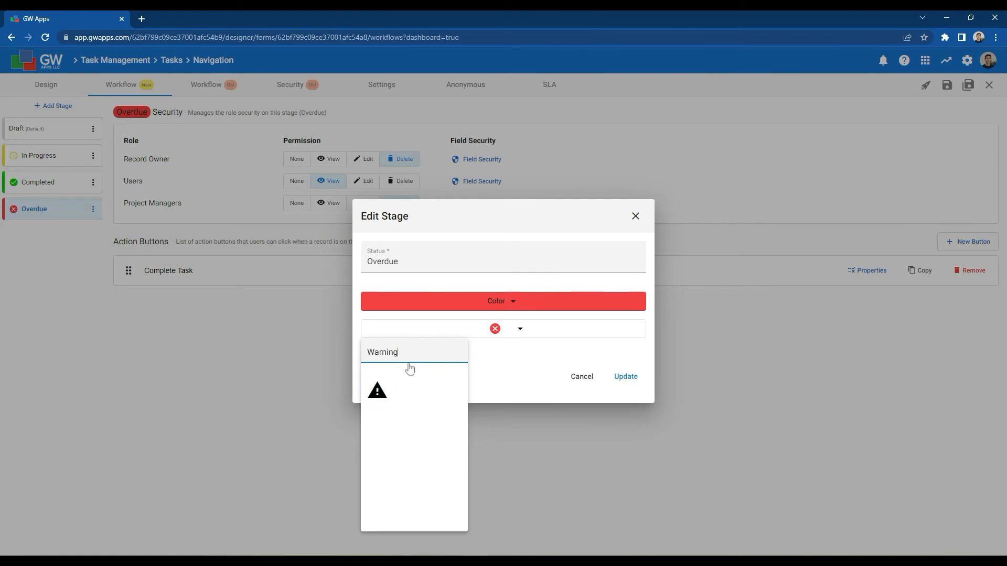
drag(410, 353, 370, 354)
key(BackSpace)
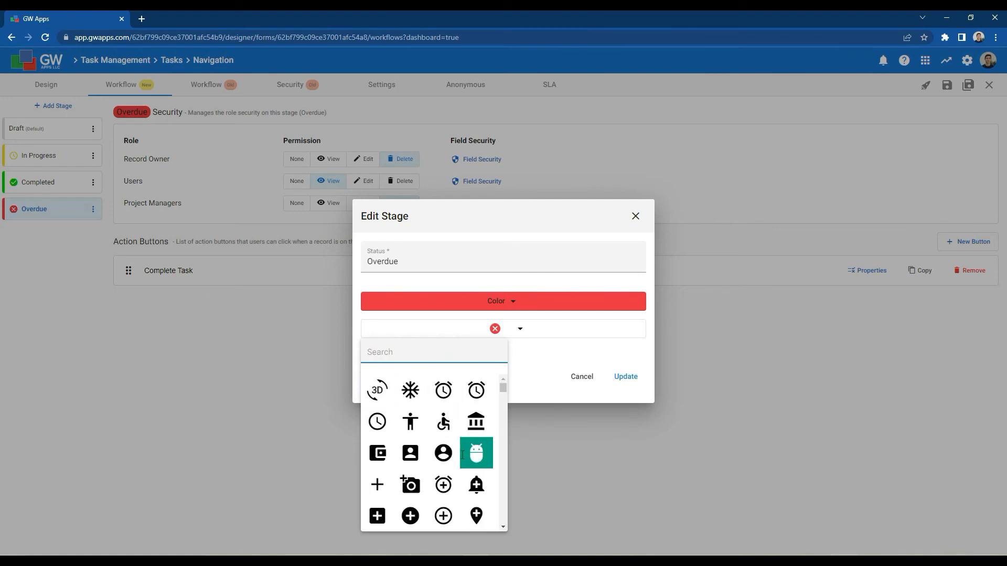
Step: Change the Overdue stage's icon to the filled circle with an exclamation mark, and save and close the workflow
scroll(445, 451, down, 9)
scroll(447, 452, down, 15)
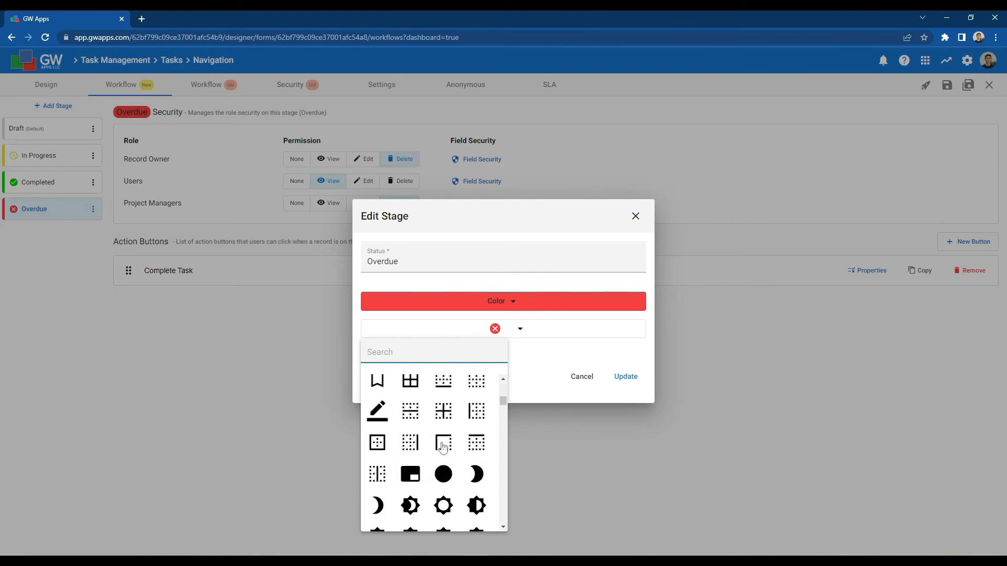
scroll(443, 446, down, 15)
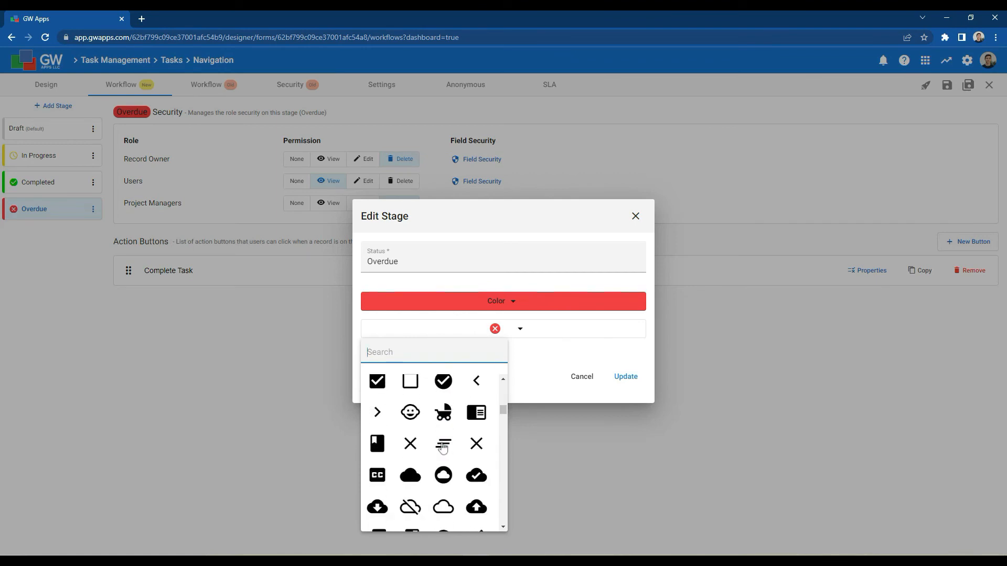
scroll(443, 449, down, 6)
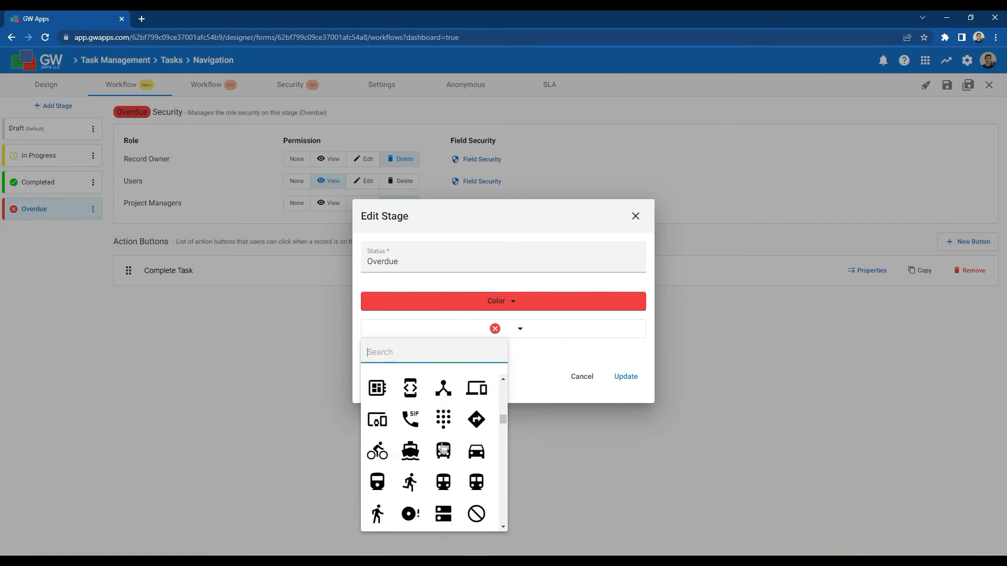
scroll(443, 448, down, 1)
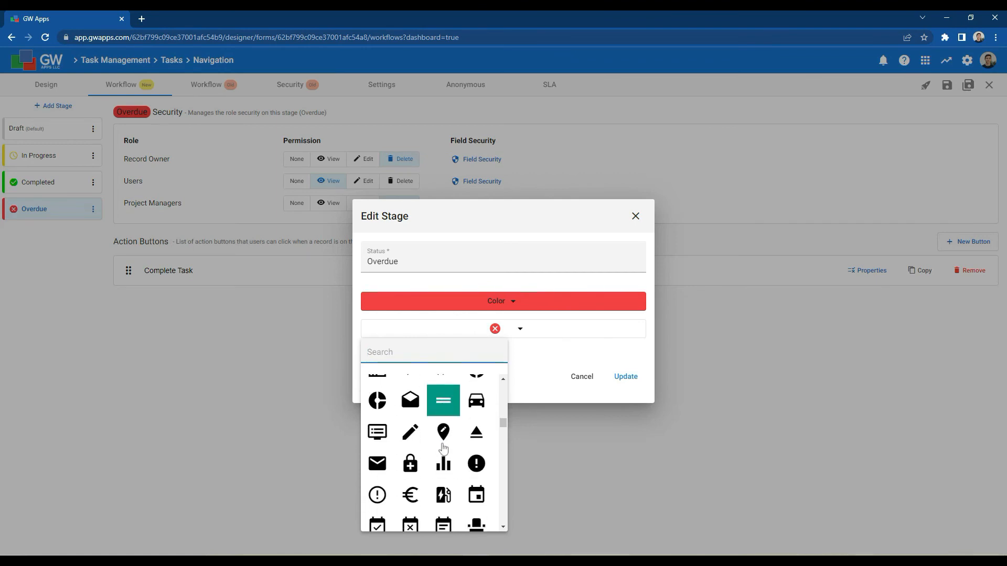
click(477, 466)
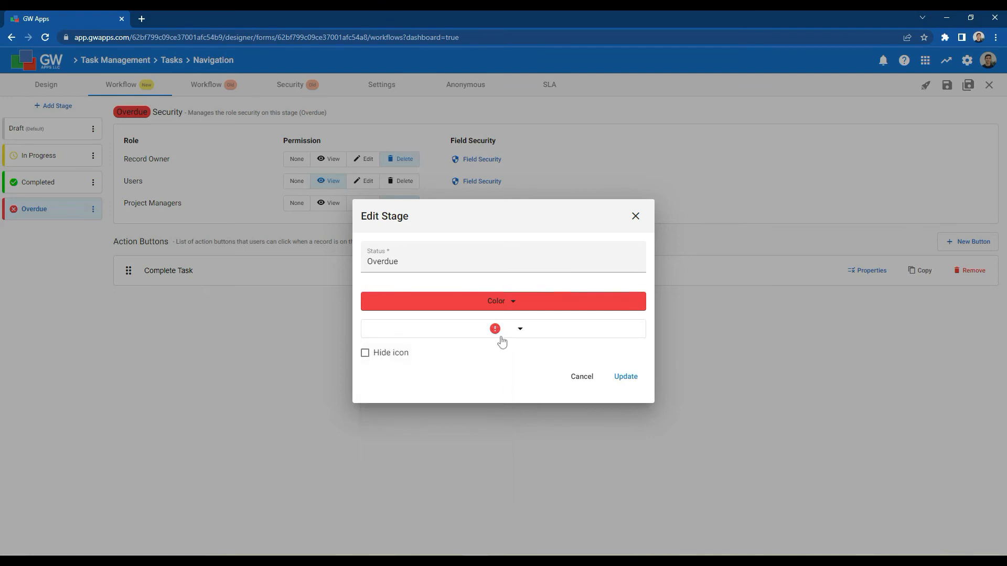
click(627, 378)
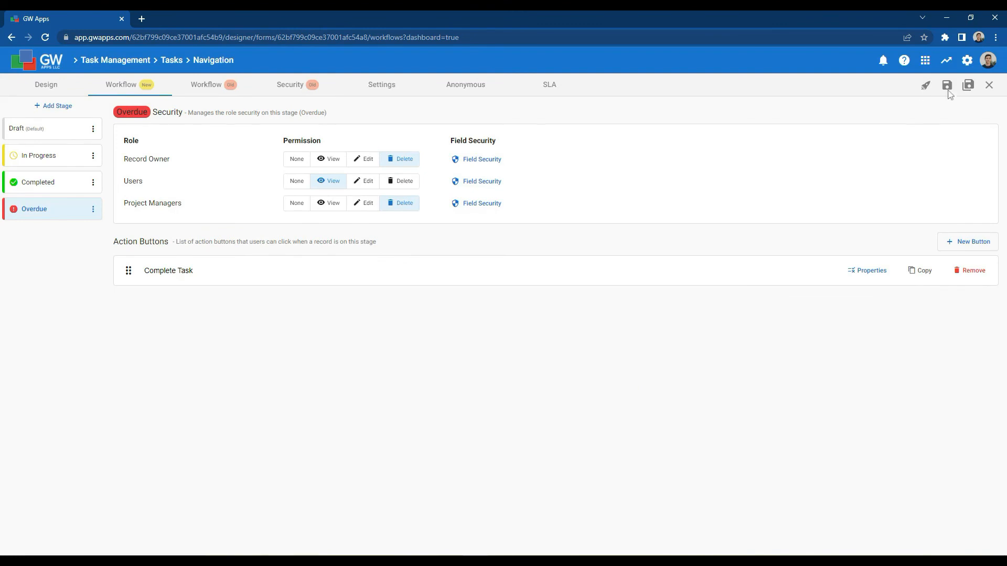
click(969, 86)
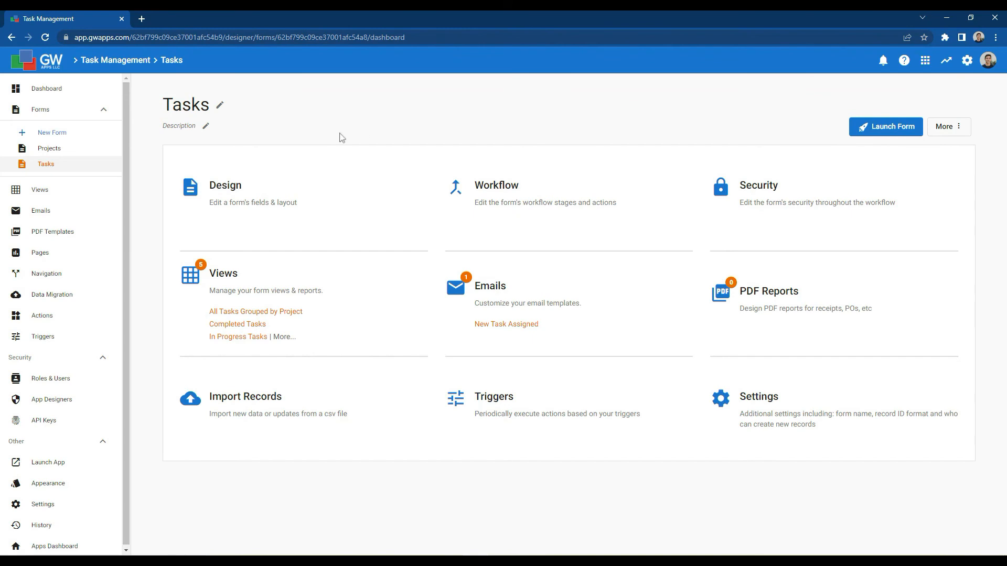
Step: Add a lookup filter of Status equals Active to the Project dropdown in the Tasks form, and save and close the form
click(260, 210)
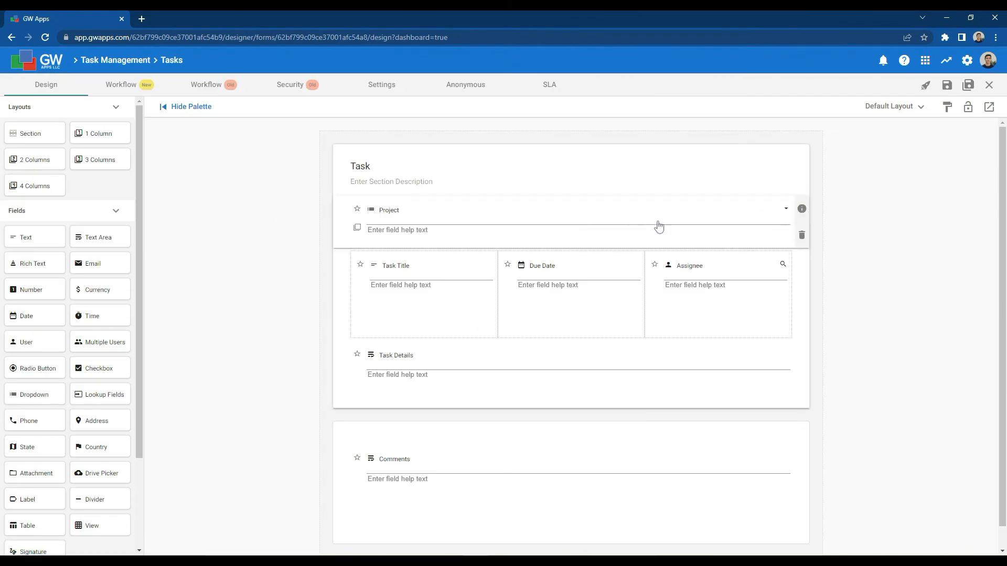
click(801, 209)
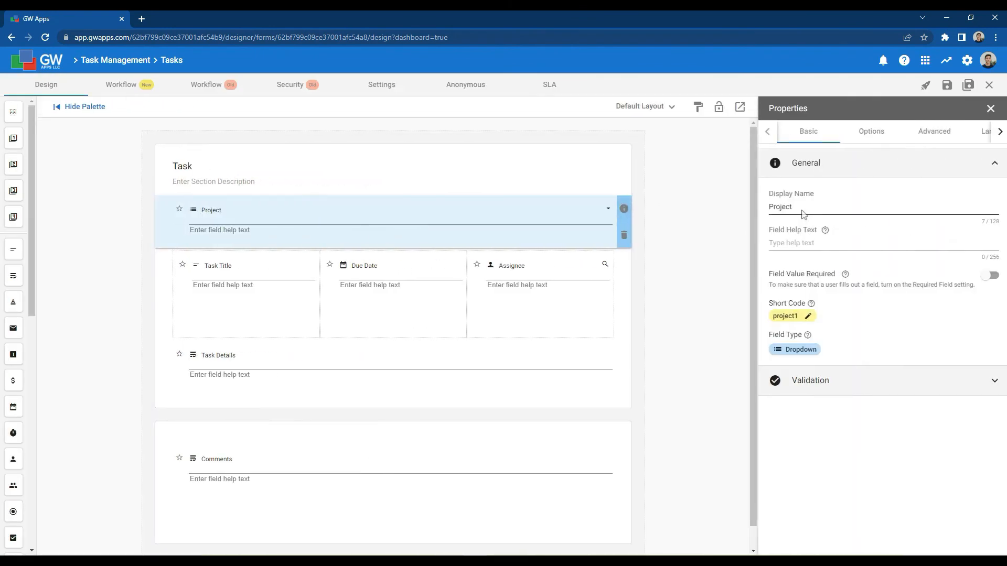
click(863, 135)
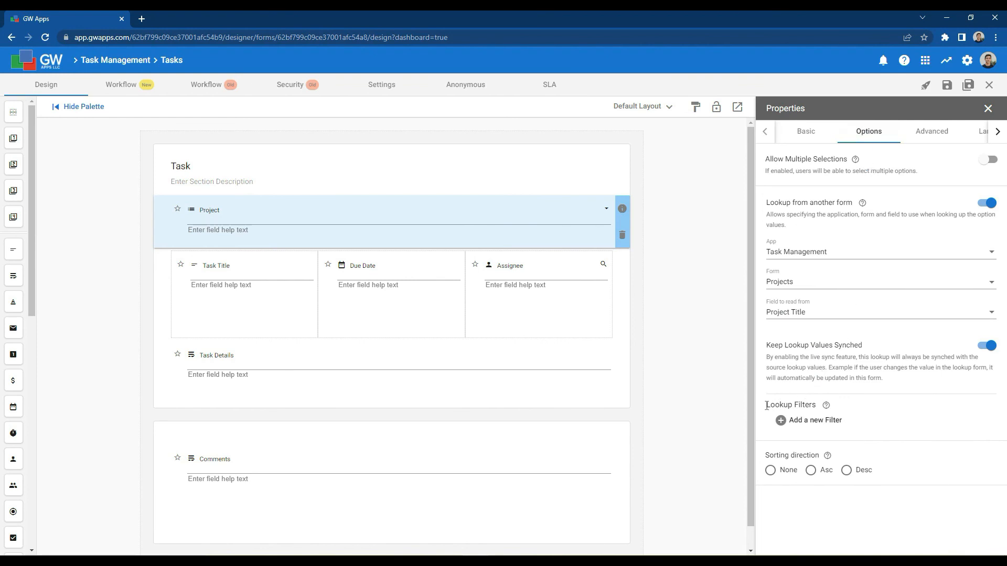
click(805, 427)
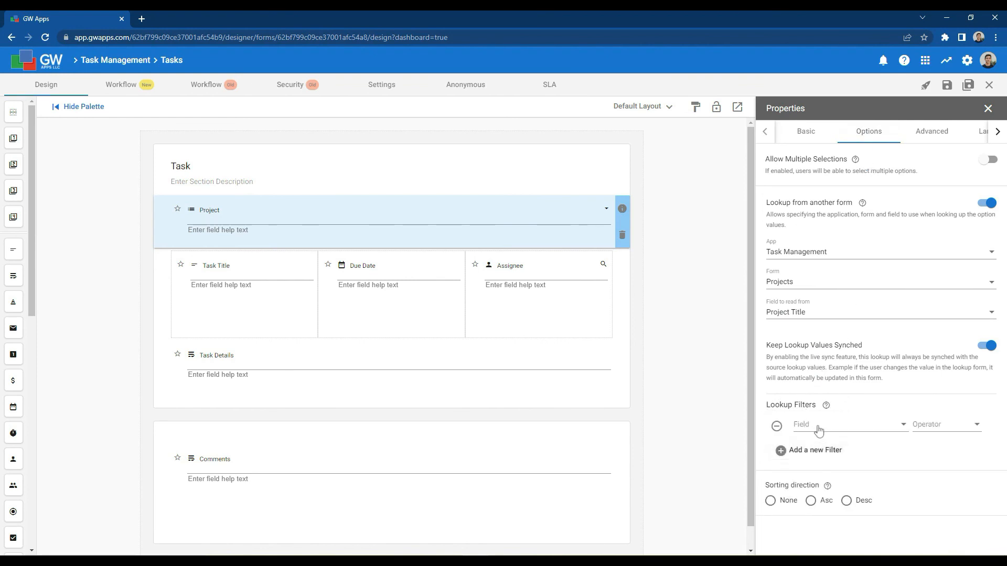
click(817, 426)
click(826, 513)
click(926, 428)
click(927, 422)
click(855, 458)
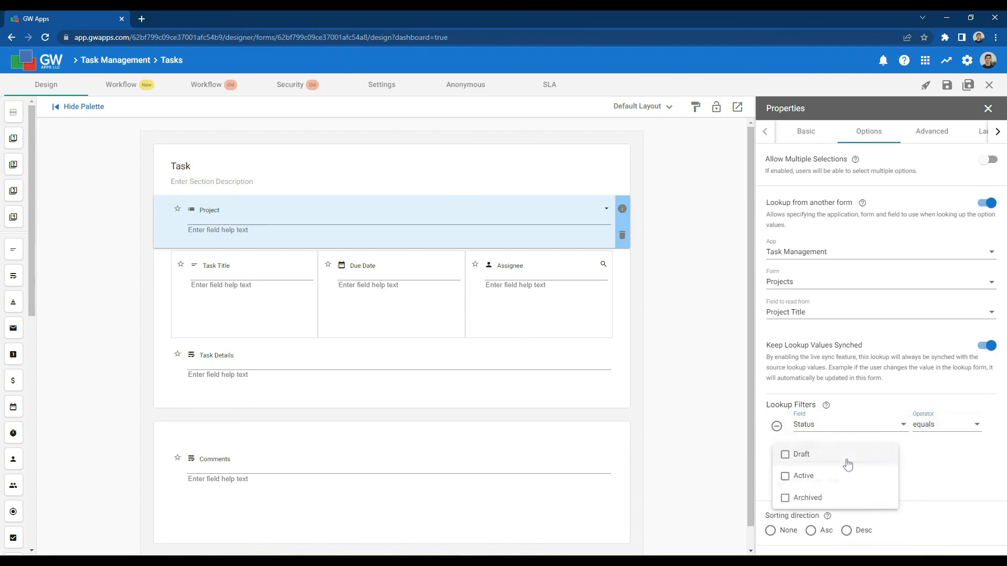
click(826, 476)
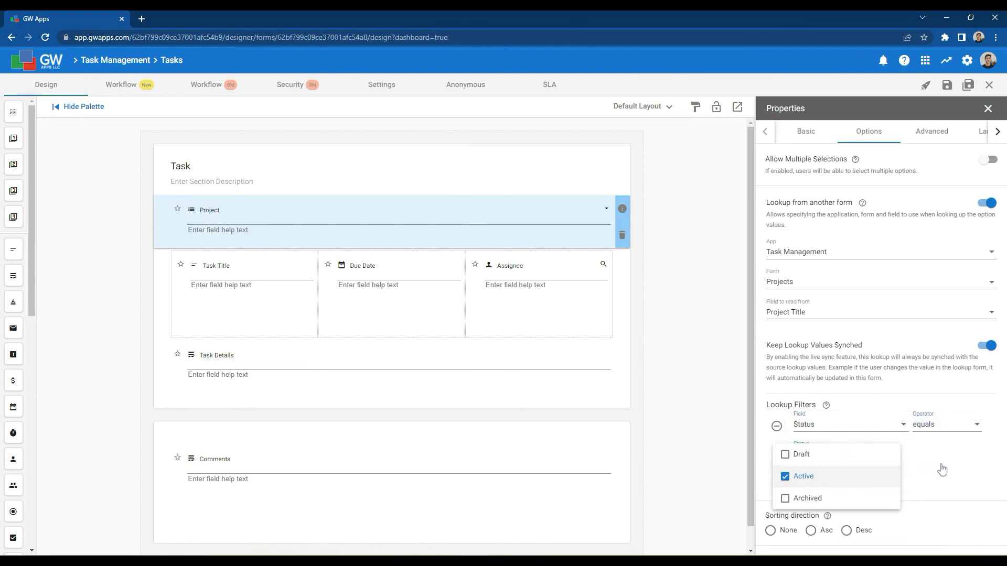
click(939, 467)
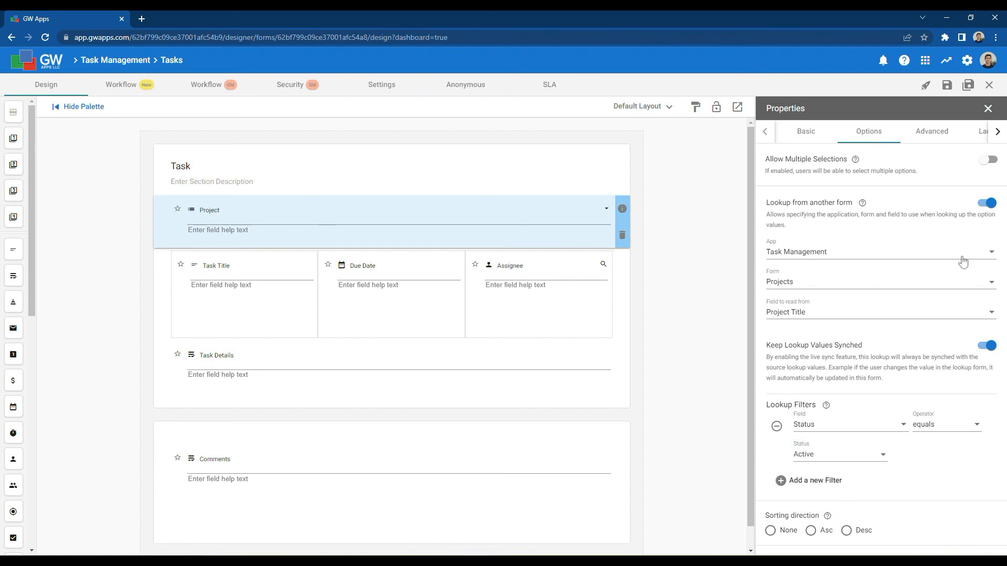
click(970, 85)
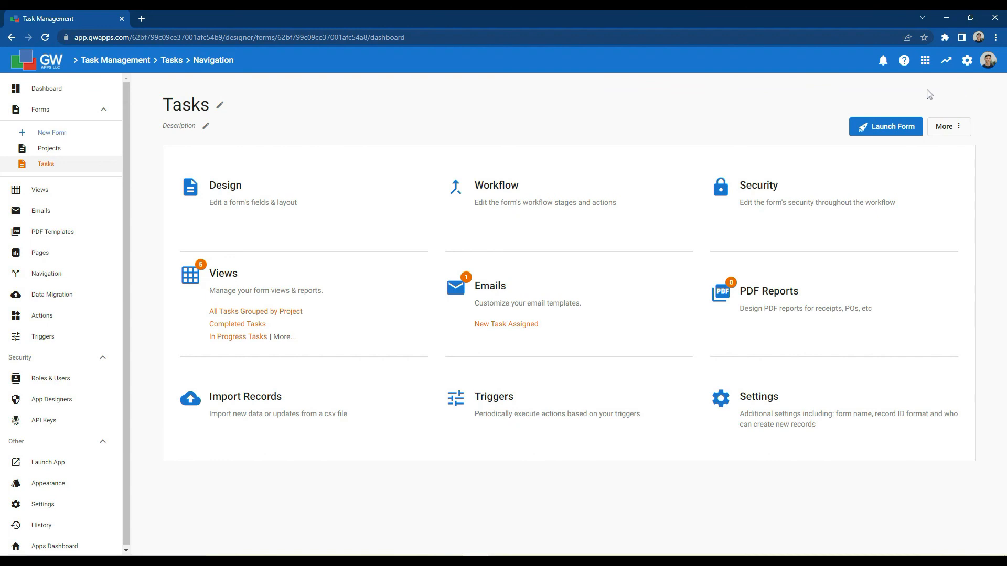
Step: Set the Status column format of the My Tasks view to Status & Color, and save and close the view
click(27, 191)
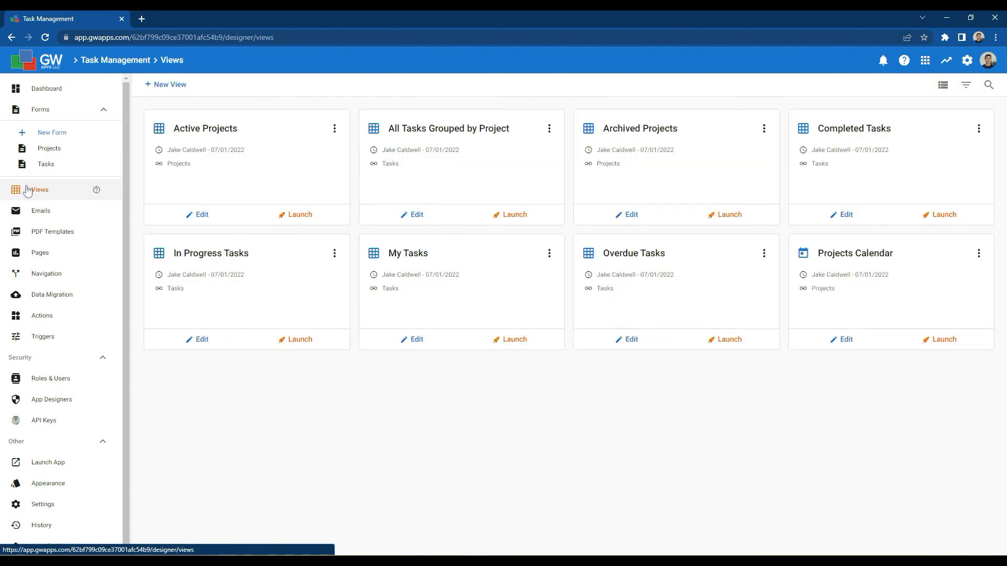
click(417, 342)
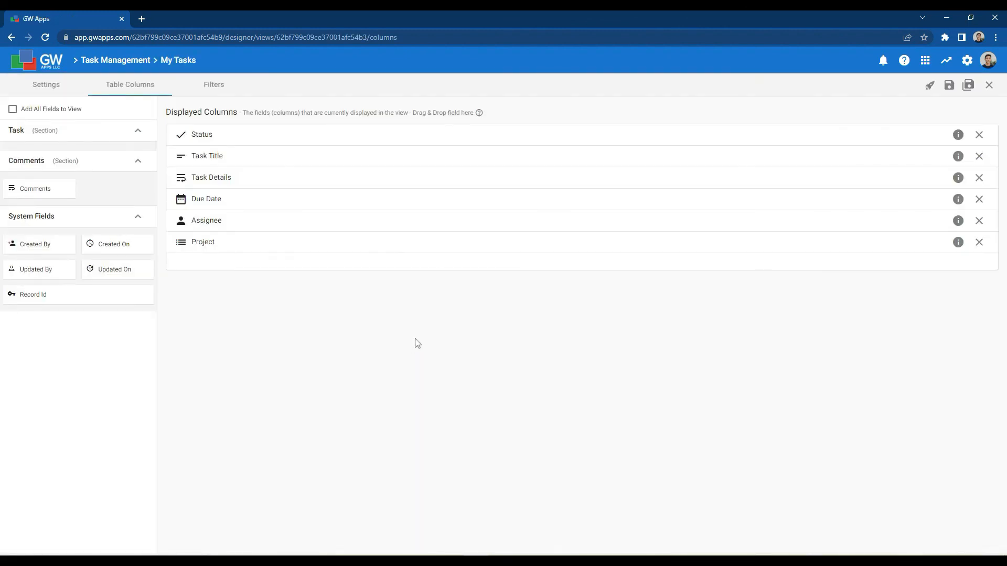
click(958, 139)
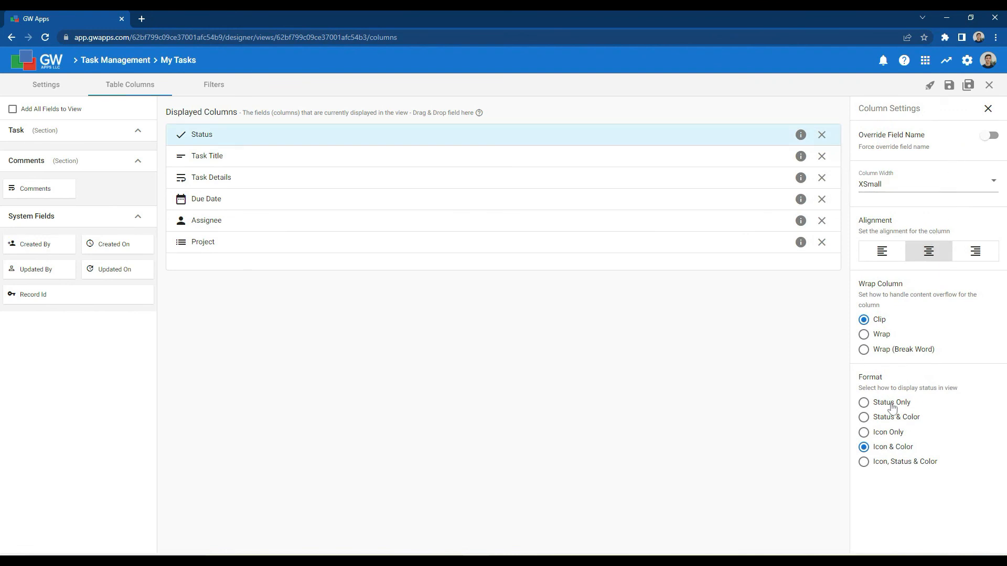
click(863, 418)
click(968, 85)
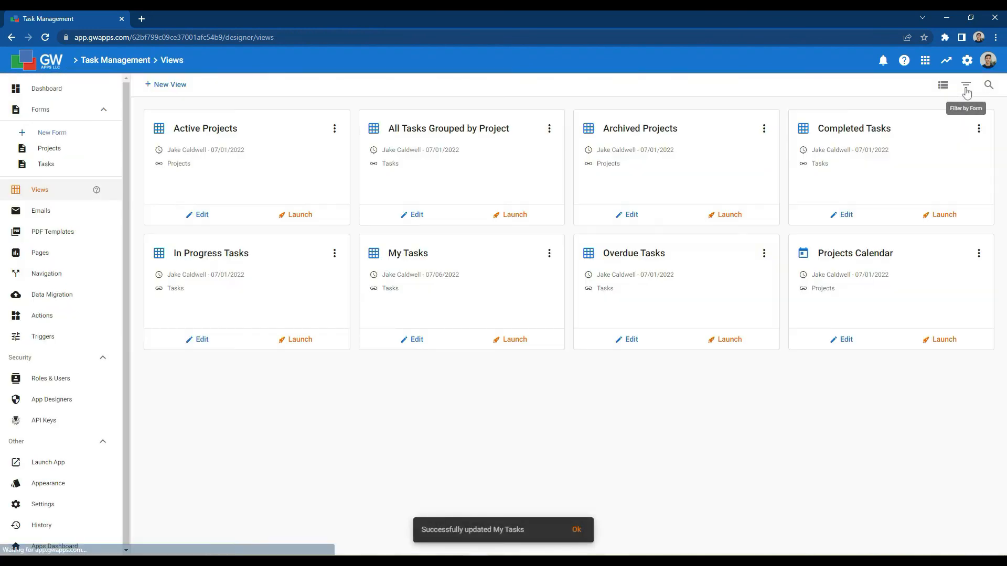
Step: Save the All Tasks Grouped by Project view with its Status column format set to Status & Color, and launch it with the Test Project group expanded
click(412, 216)
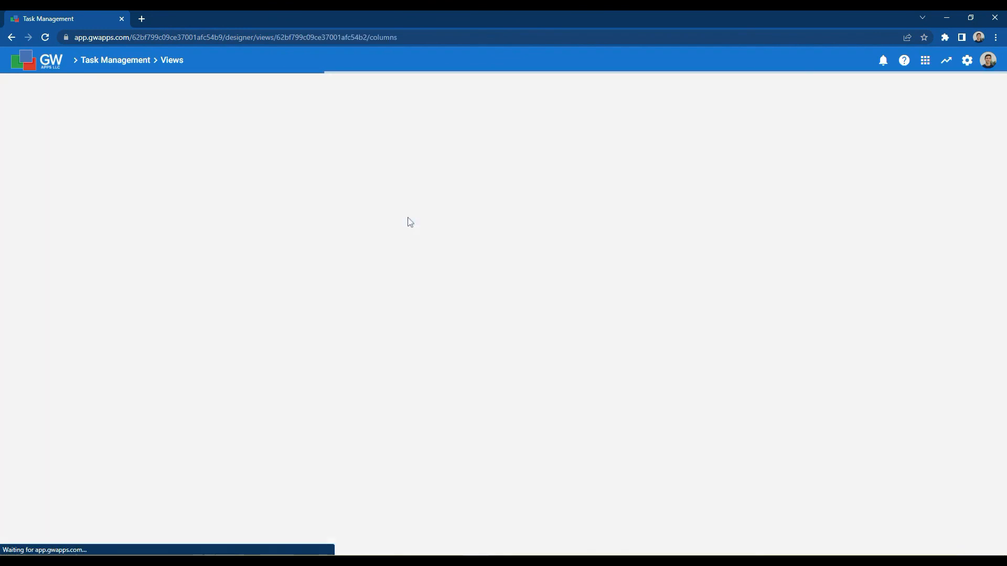
click(955, 135)
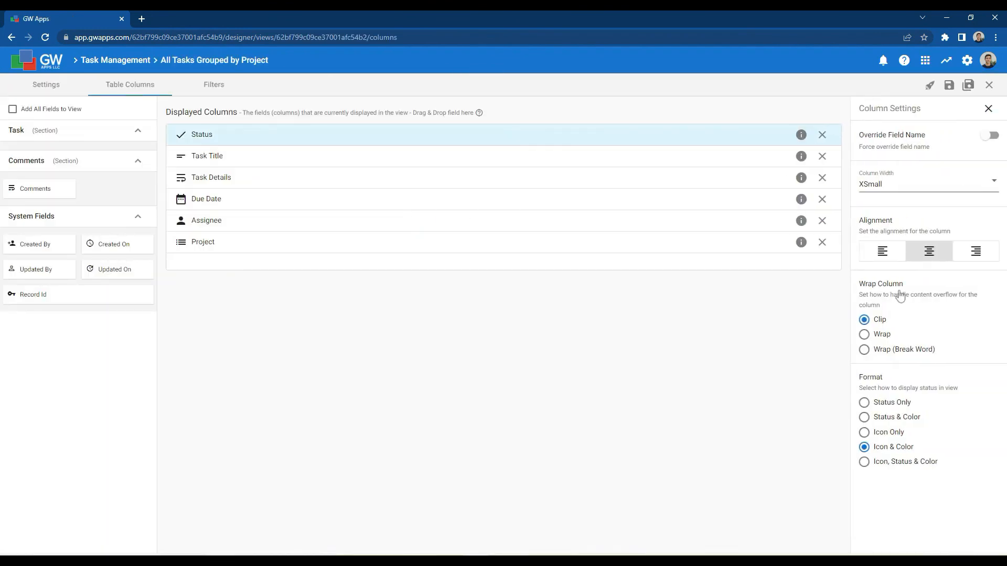
click(898, 418)
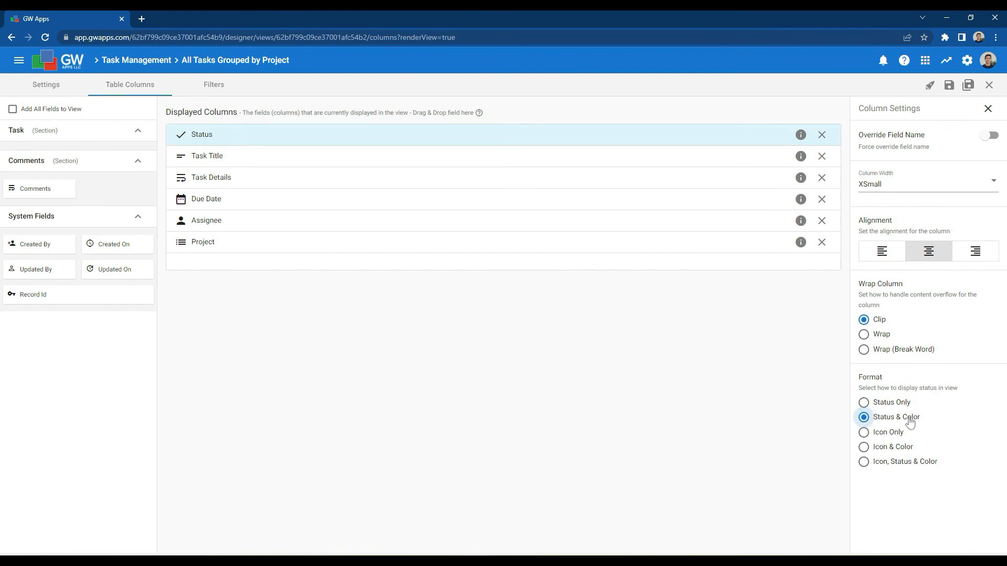
click(949, 86)
click(929, 87)
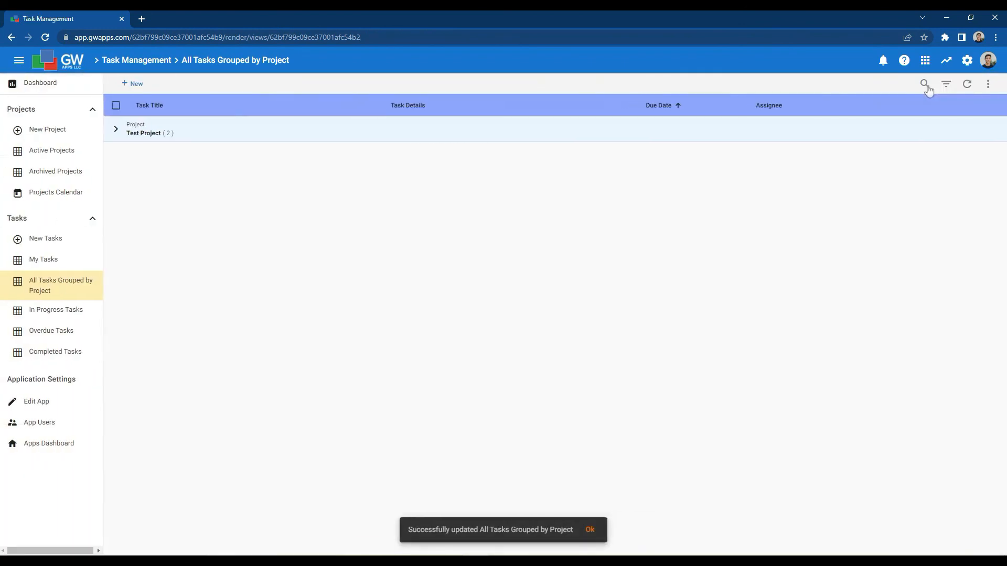
click(324, 133)
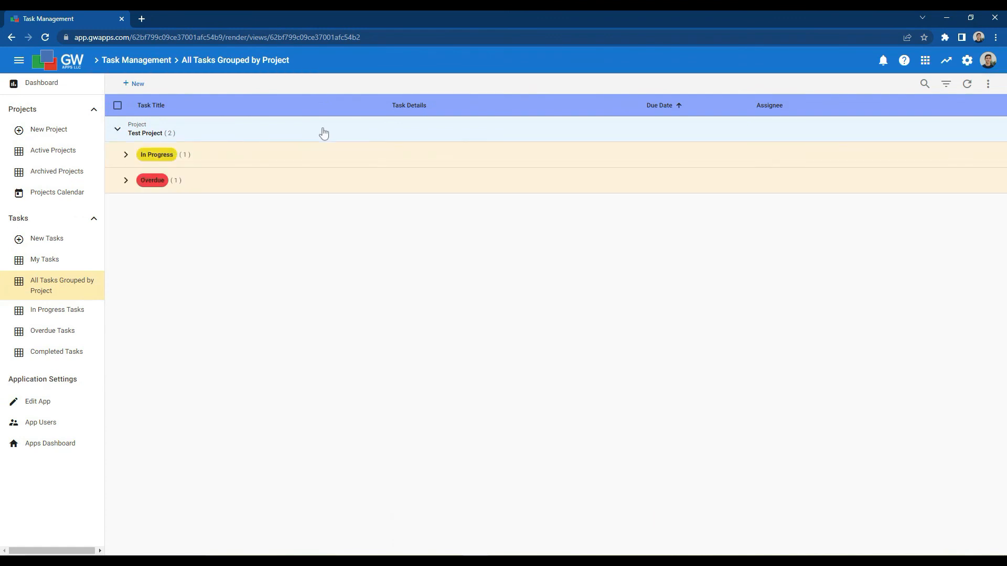